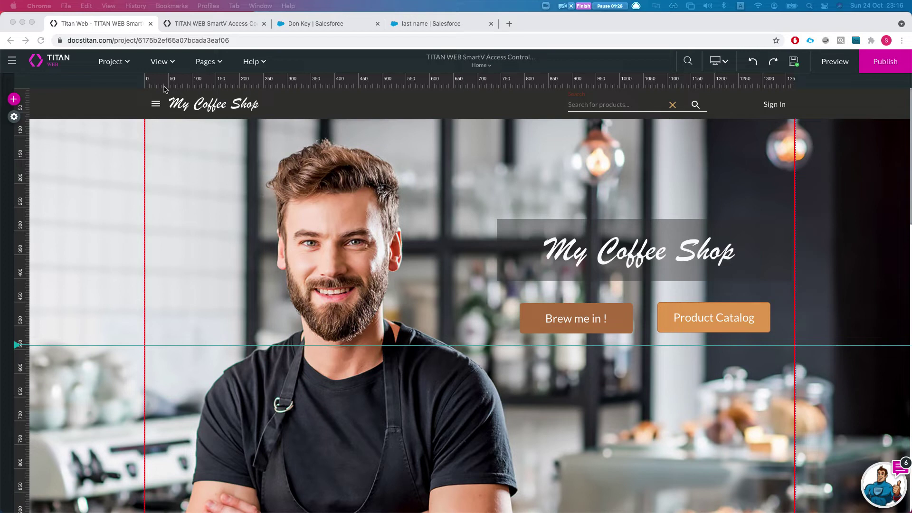
Review page access: Product Catalogue is Public, and Customer Service inherits from the project.
left_click(202, 64)
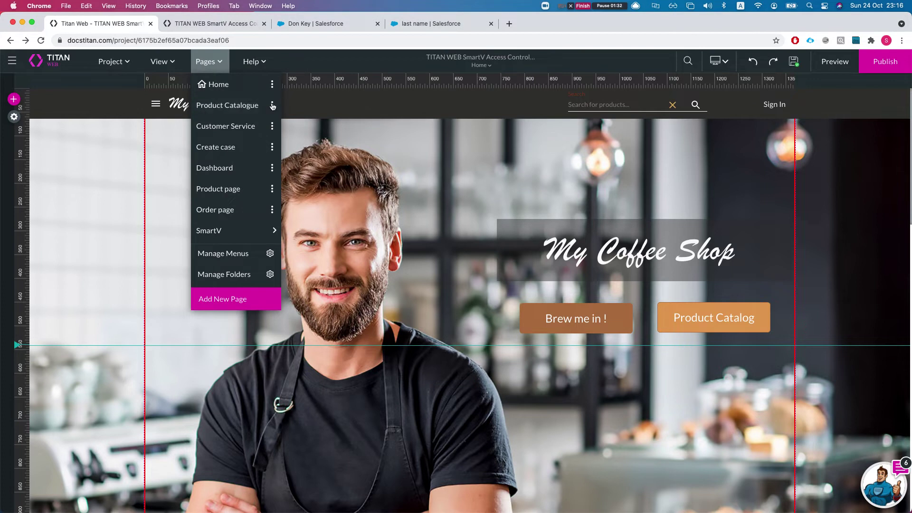
left_click(272, 105)
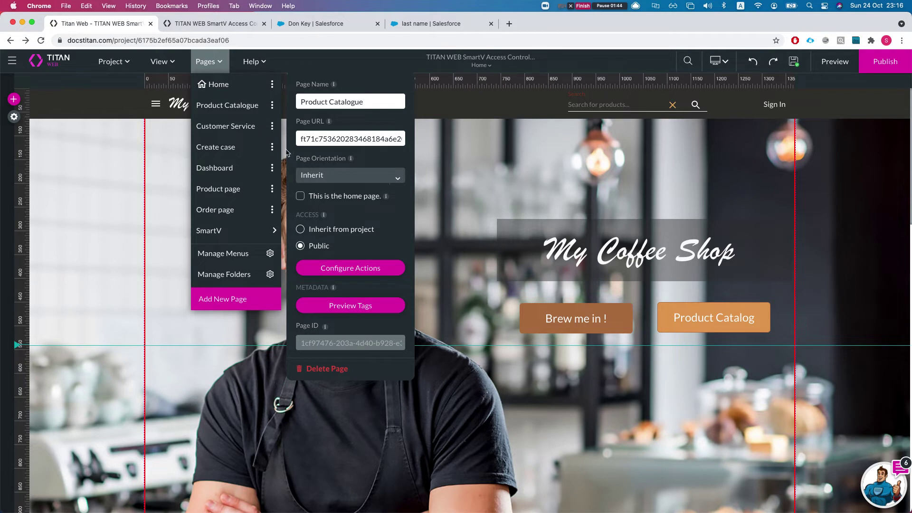
left_click(272, 127)
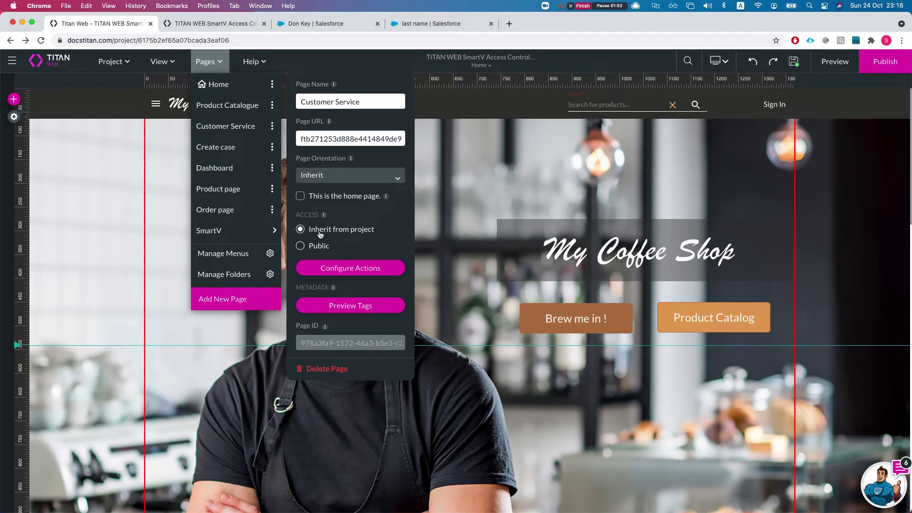
Enable Access control in the SmartV login's Parameters step under Project settings > User Access.
left_click(14, 119)
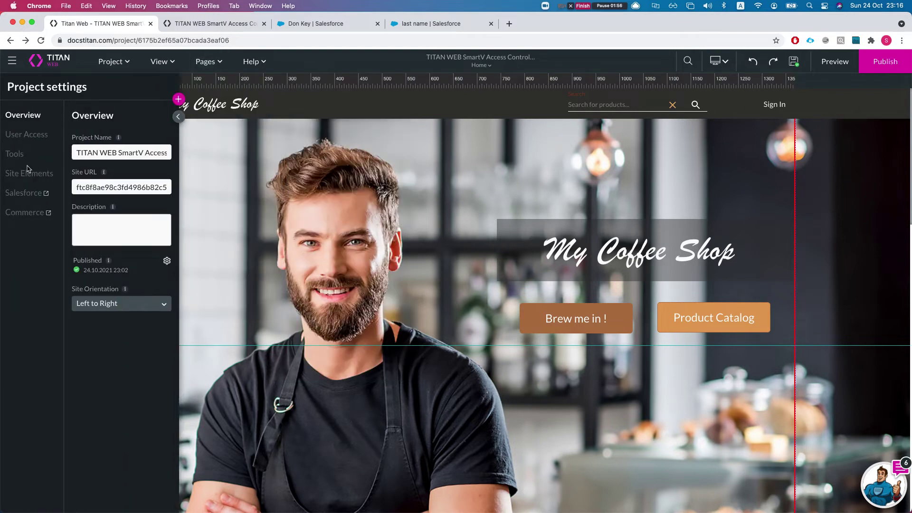
left_click(22, 136)
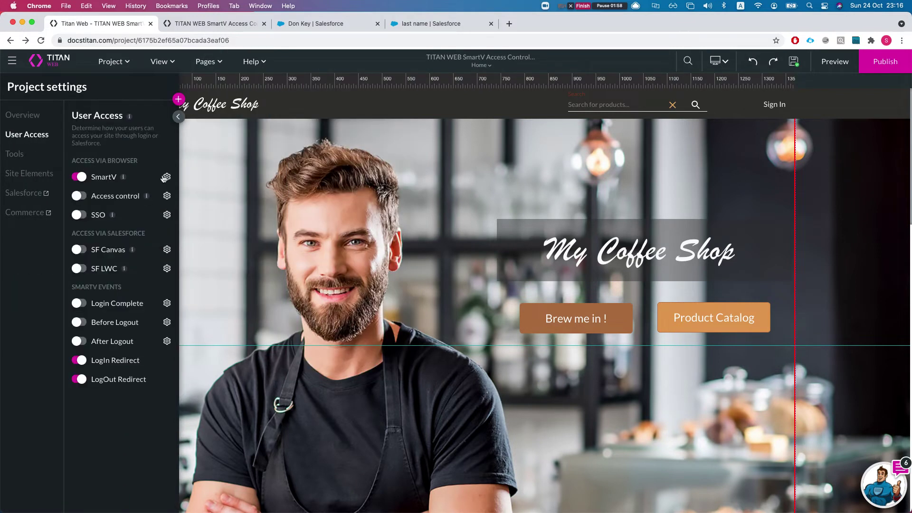
left_click(166, 176)
left_click(624, 177)
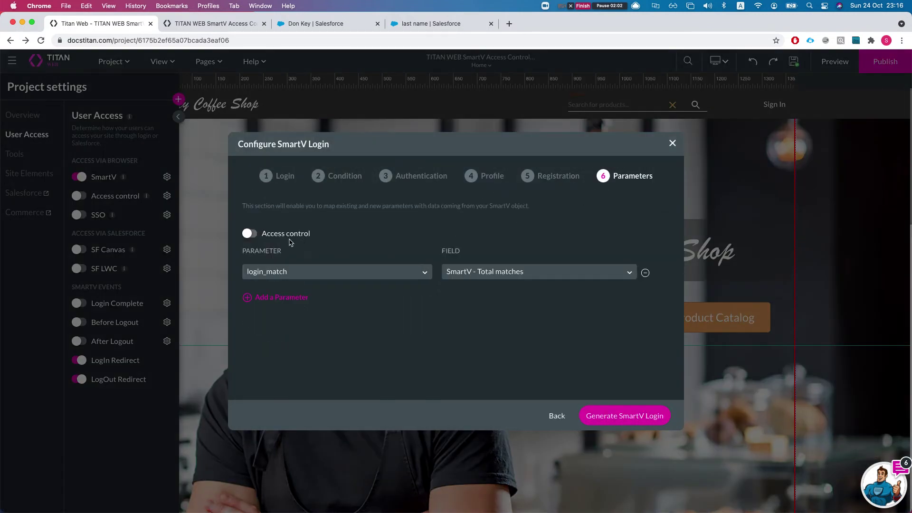
left_click(250, 234)
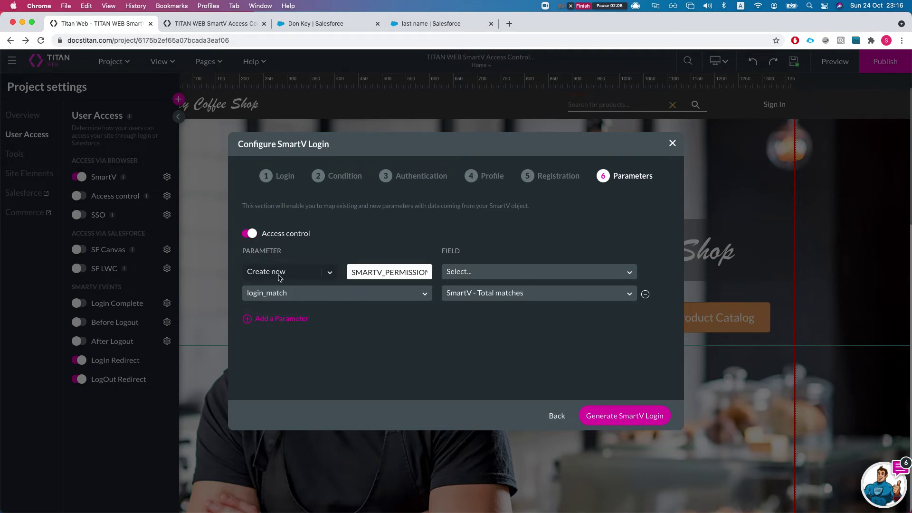
Name the new parameter SMARTV_PERMISSION and browse the contact fields available to map it to.
left_click_drag(378, 272, 431, 273)
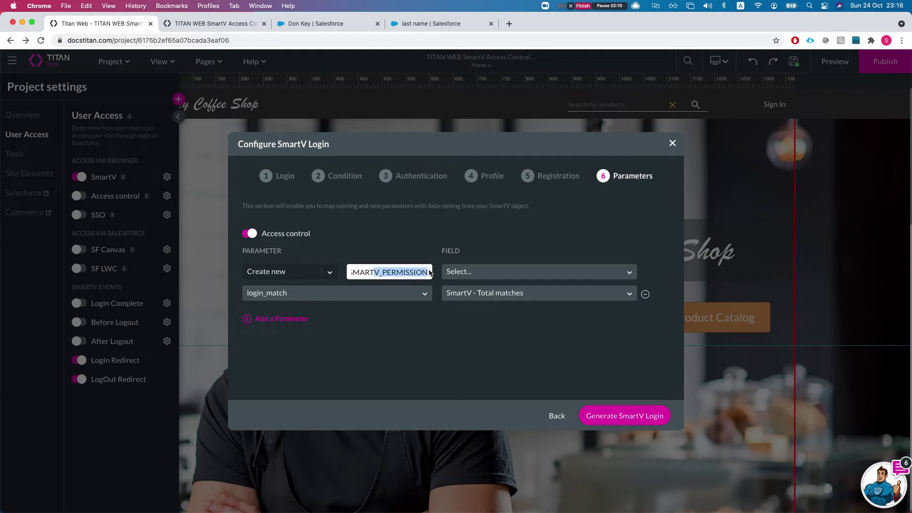
left_click(403, 276)
left_click(483, 278)
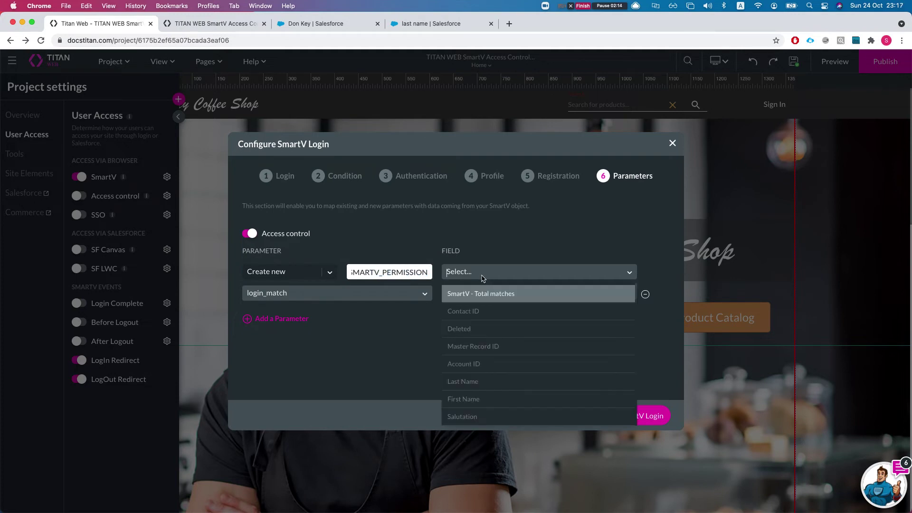
scroll(508, 352, "down", 5)
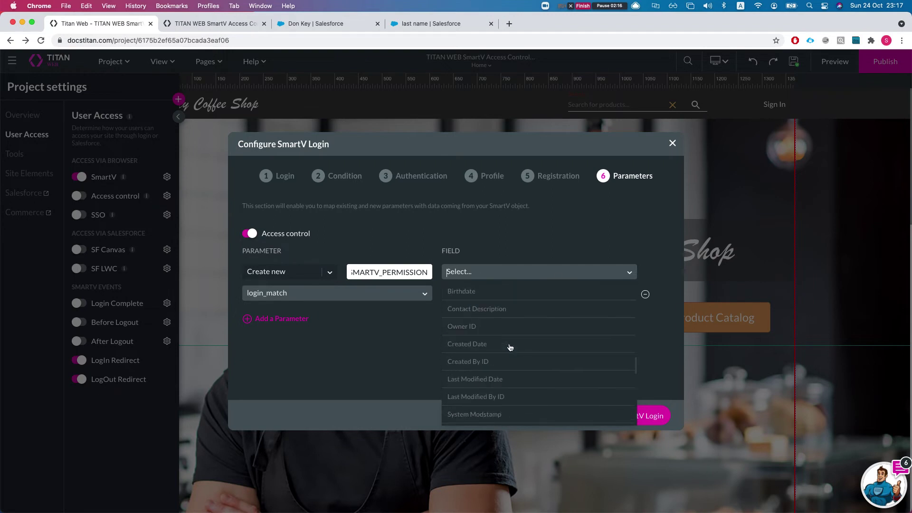
scroll(507, 352, "down", 2)
scroll(516, 375, "down", 3)
scroll(518, 371, "up", 5)
scroll(504, 357, "up", 3)
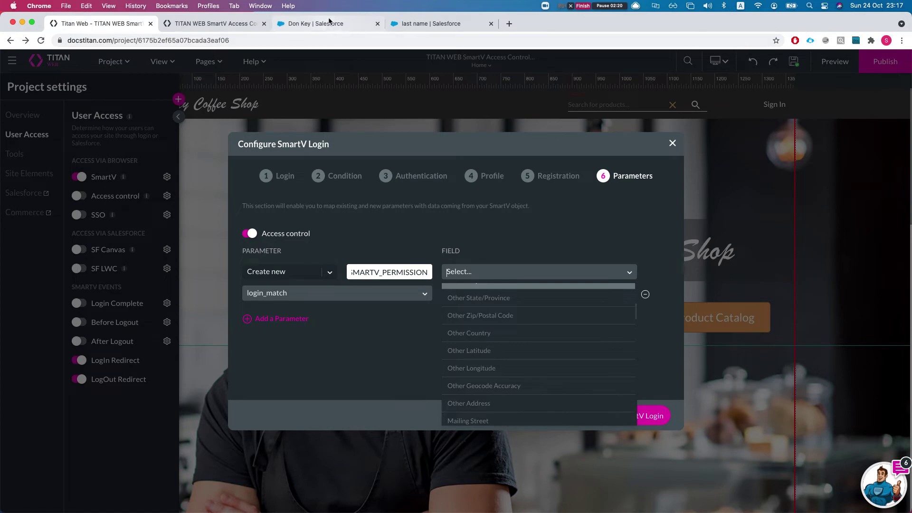
left_click(334, 28)
Go to the Contact object's Fields & Relationships via Setup > Edit Object.
left_click(851, 62)
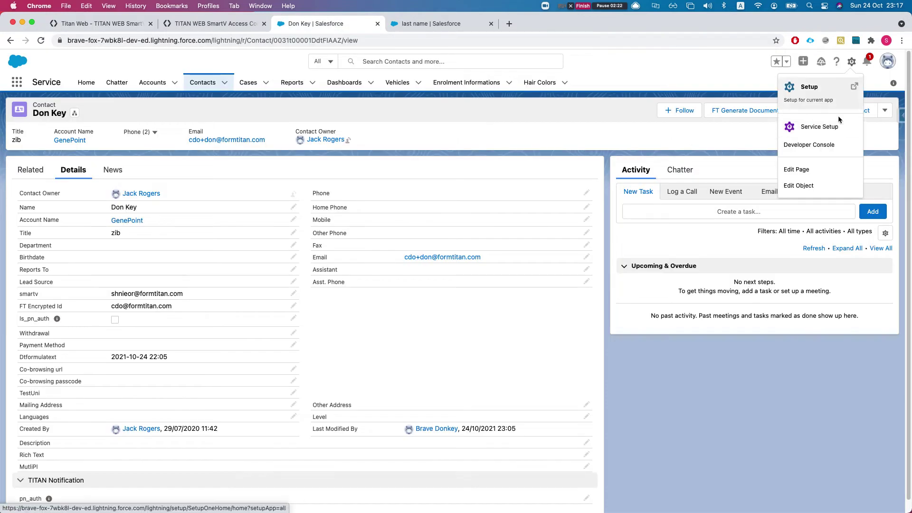
left_click(806, 190)
left_click(550, 24)
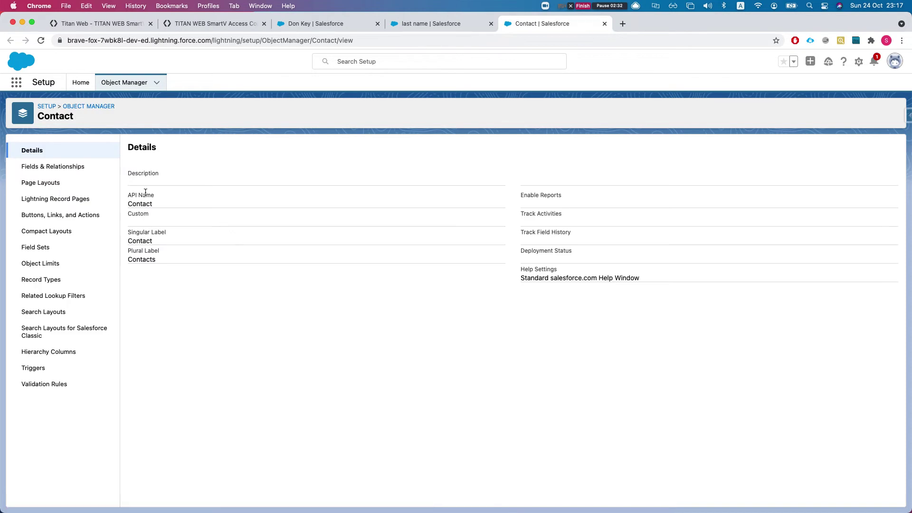
left_click(69, 166)
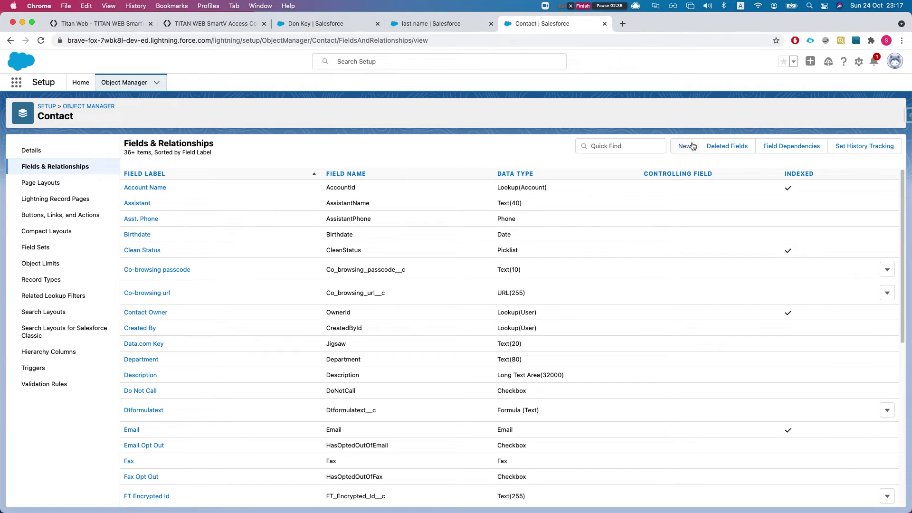
Start a new custom field with Picklist as its data type.
left_click(685, 146)
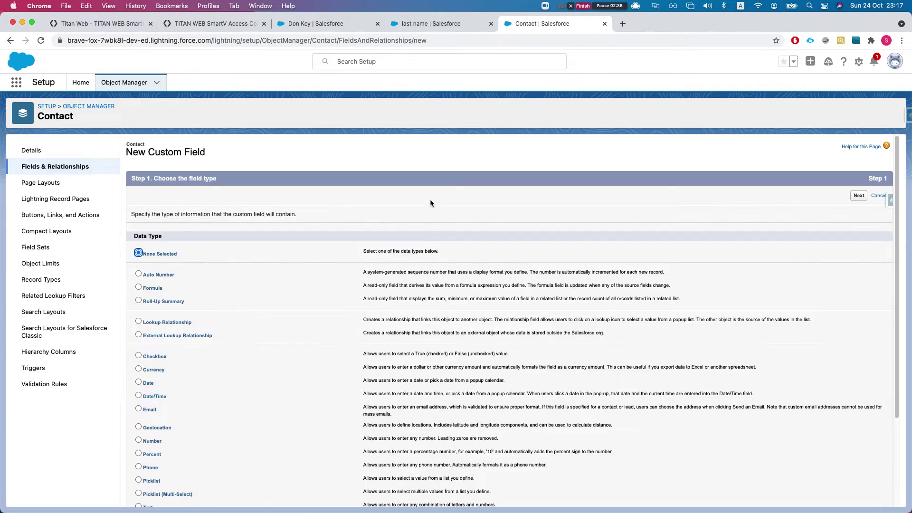
scroll(220, 316, "down", 1)
scroll(215, 318, "down", 5)
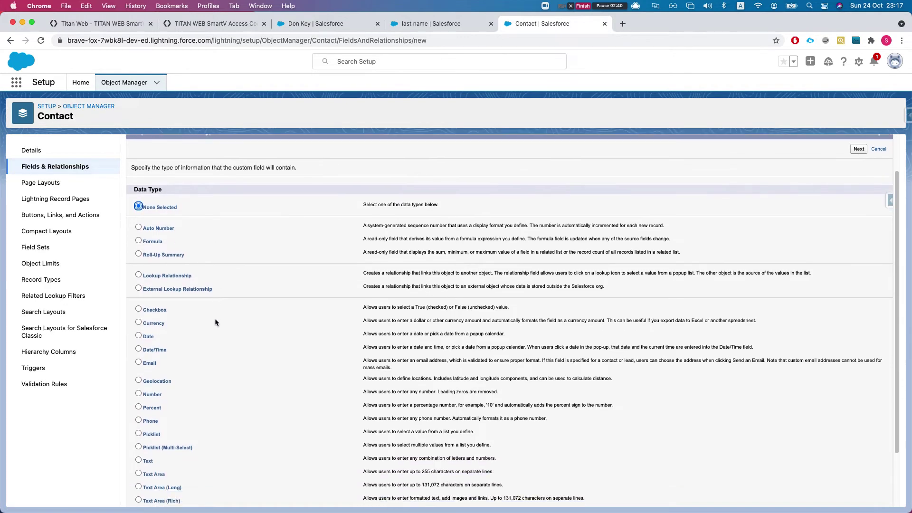
left_click(138, 365)
left_click(863, 497)
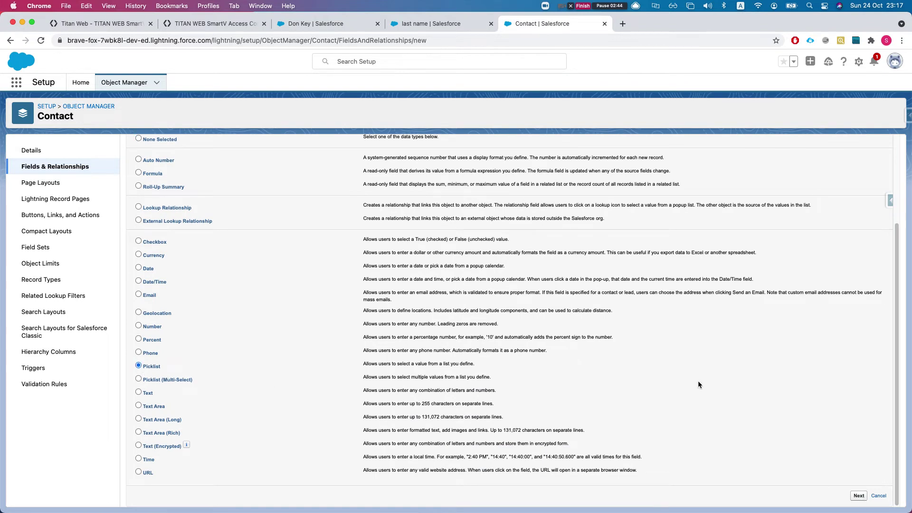
Label the field 'Contact Profile' with manually entered picklist values Standard and Power.
left_click(308, 216)
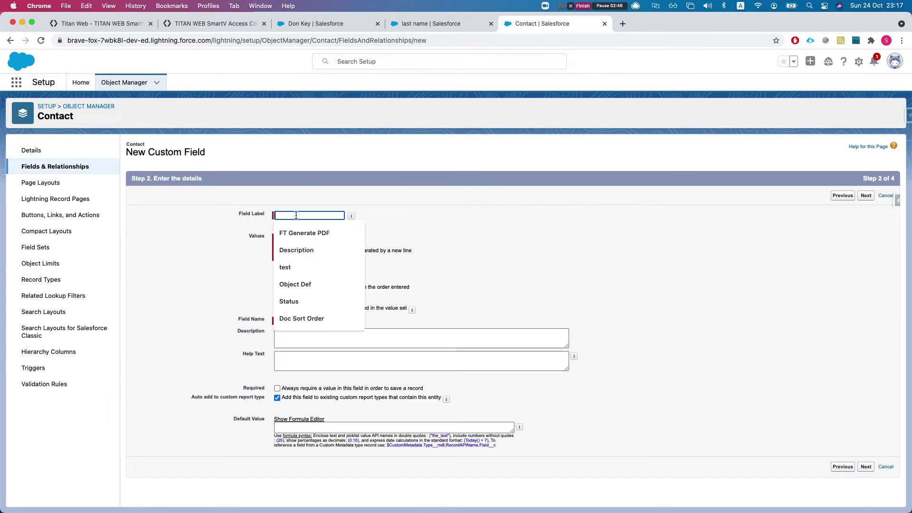
type("Co")
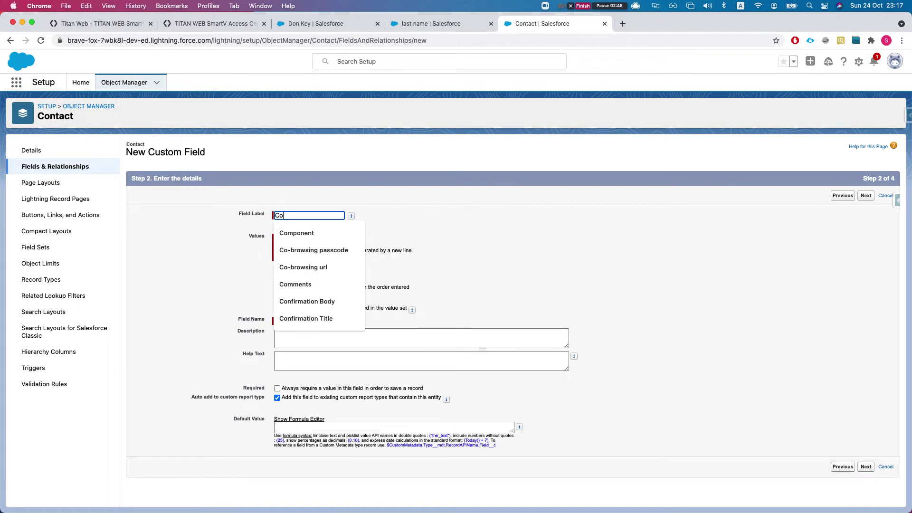
type("ntact Progi")
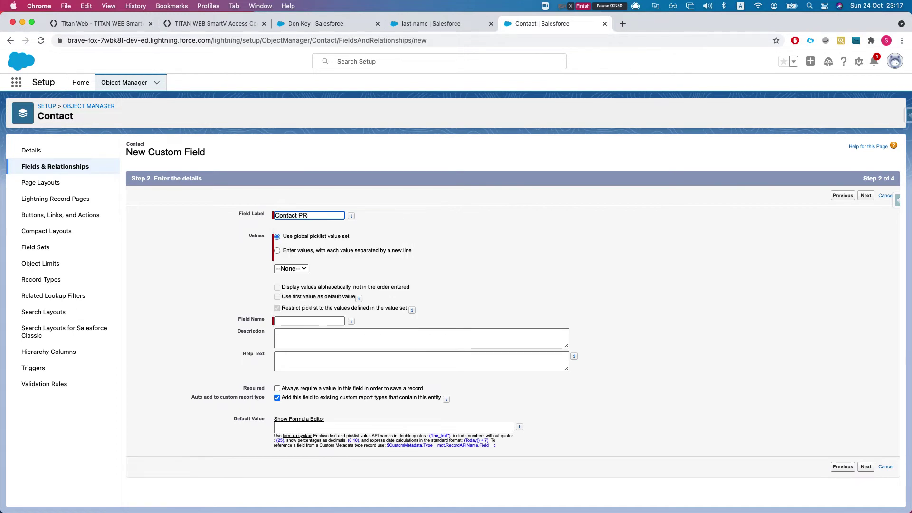
key("BackSpace")
key("BackSpace")
type("file")
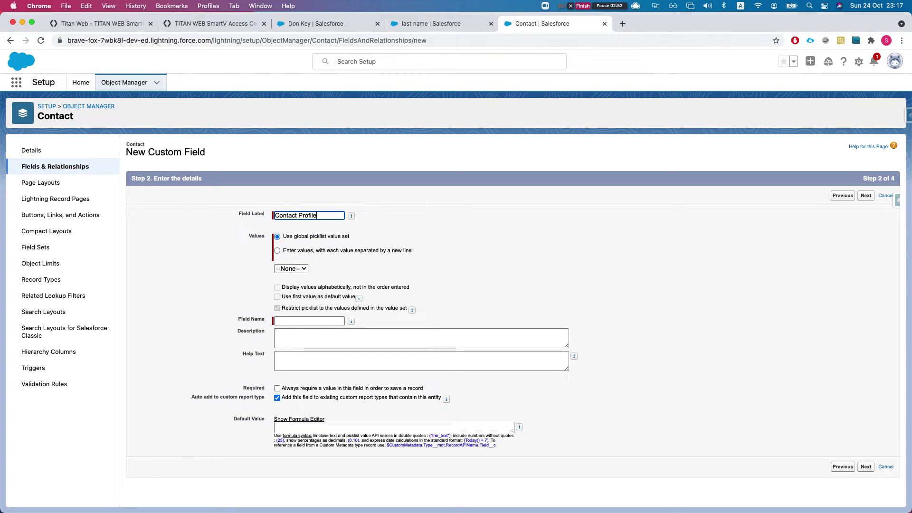
left_click(361, 253)
left_click(323, 281)
type("Standard")
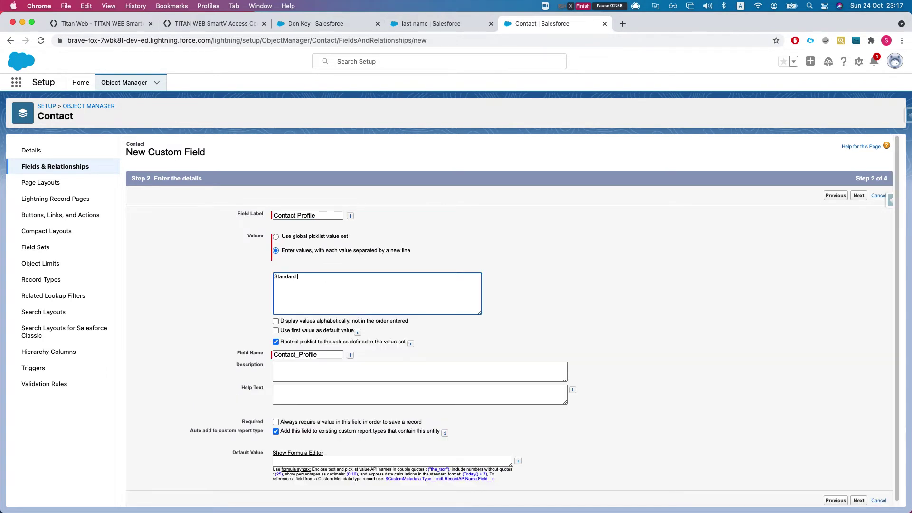
key("Return")
type("Power")
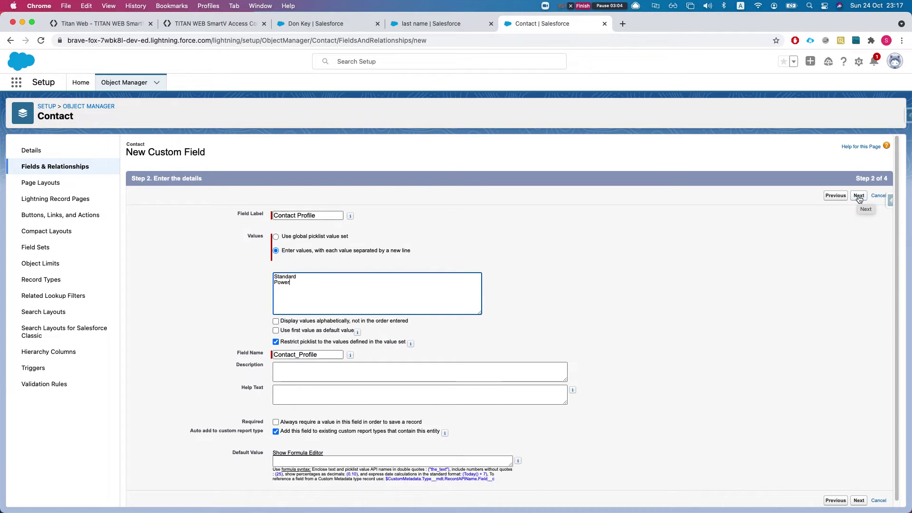
Advance past field-level security to the page layouts step of the wizard.
left_click(859, 197)
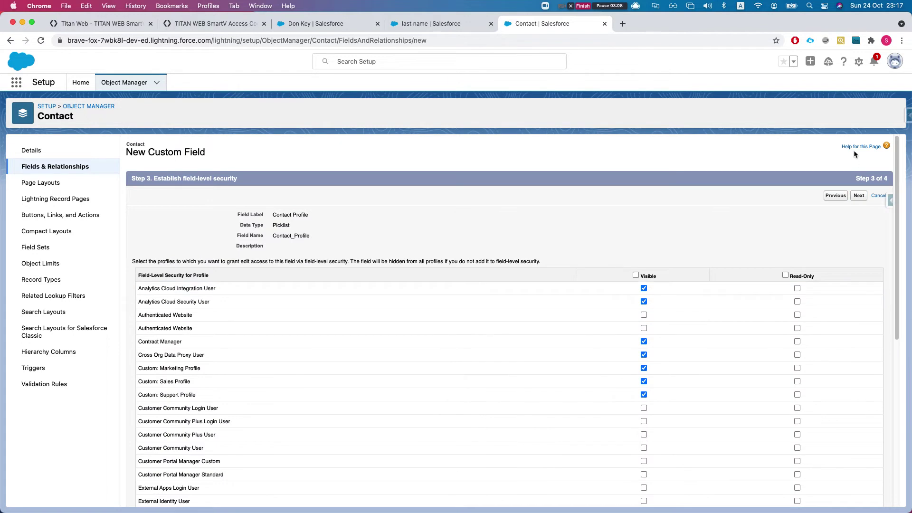
left_click(856, 196)
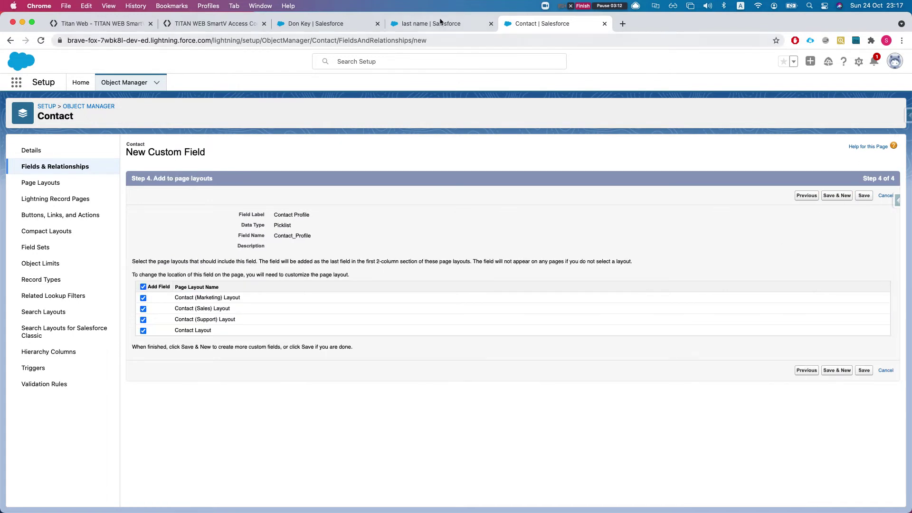
left_click(426, 25)
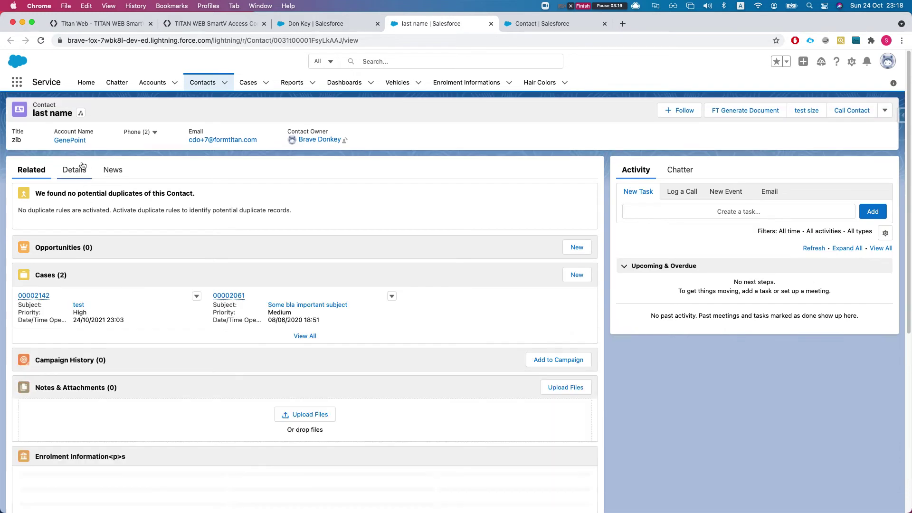
Set the first contact's Contact Profile to Standard and save it.
left_click(73, 170)
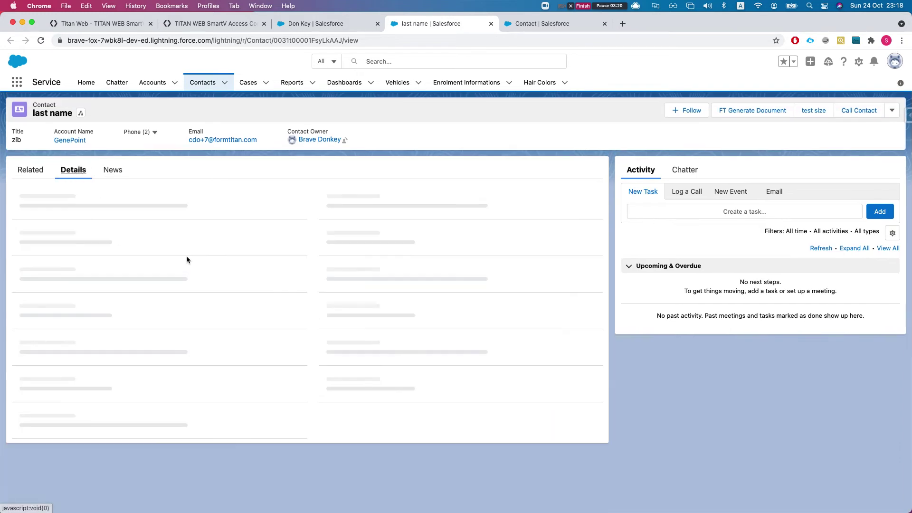
key("super+f")
type("prof")
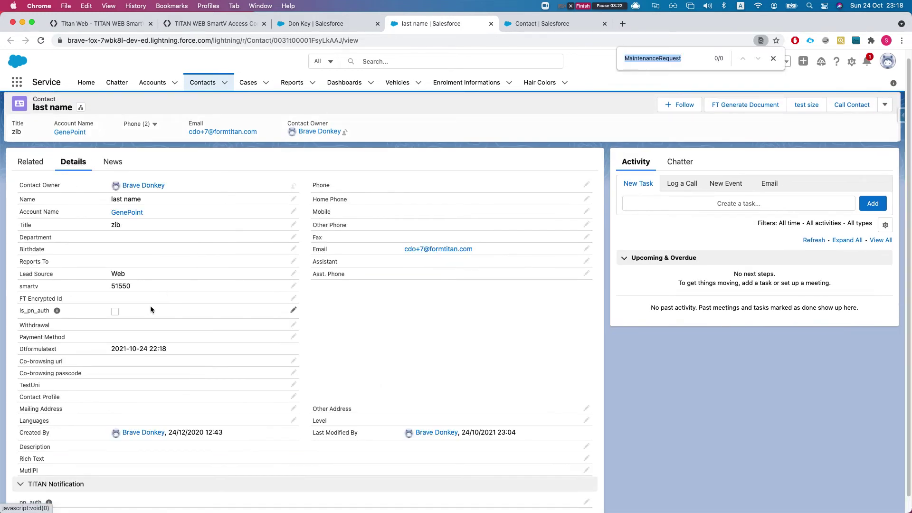
double_click(154, 395)
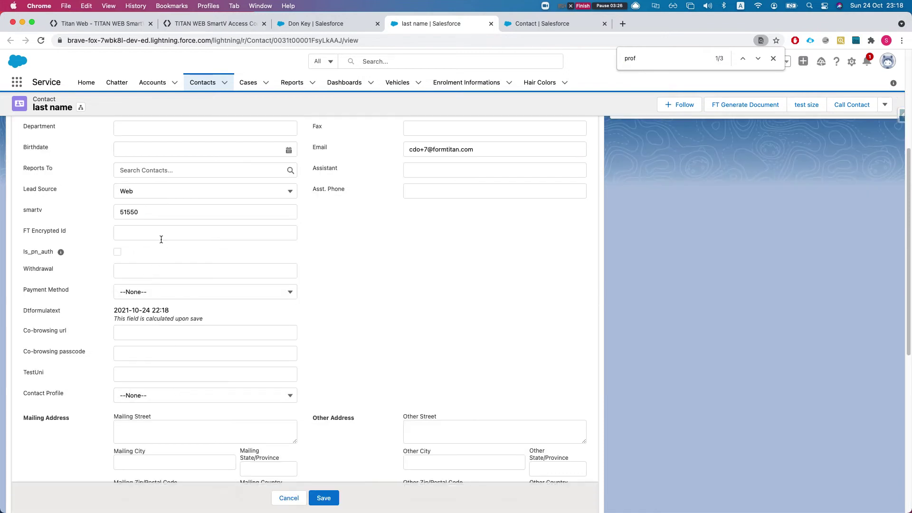
scroll(160, 261, "up", 1)
scroll(151, 322, "down", 2)
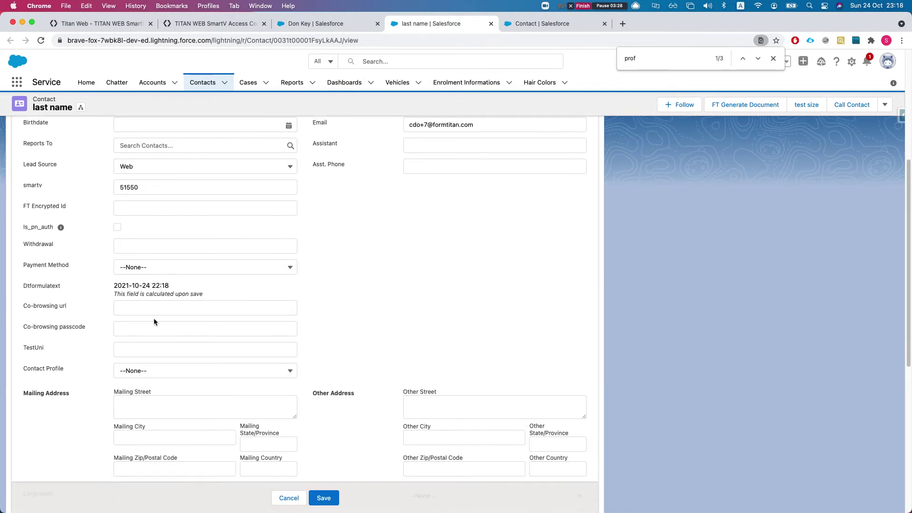
left_click(152, 365)
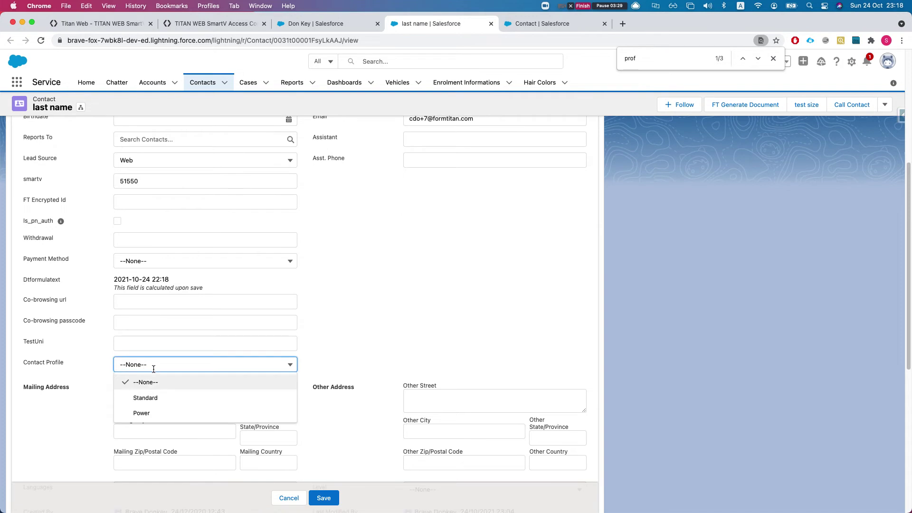
left_click(153, 404)
left_click(320, 498)
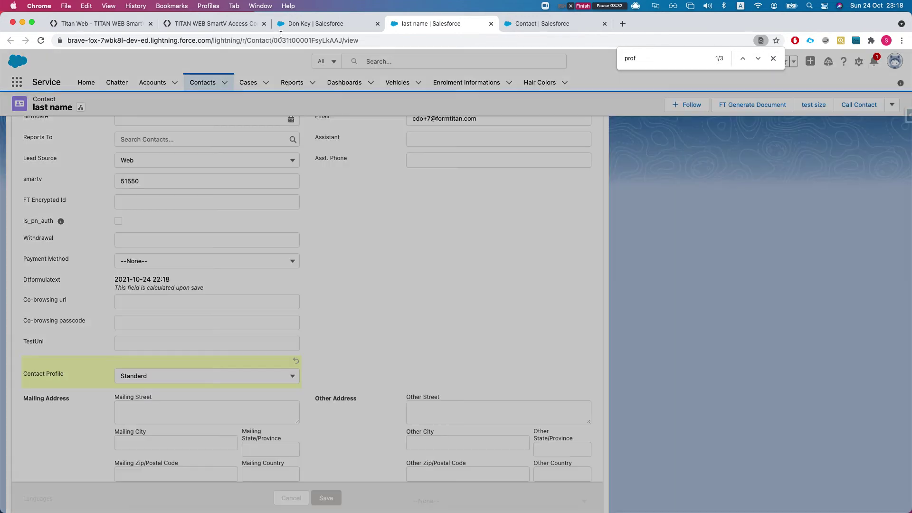
Reload the second contact's record, set its Contact Profile to Power, and save.
key("ctrl+shift+Tab")
key("super+r")
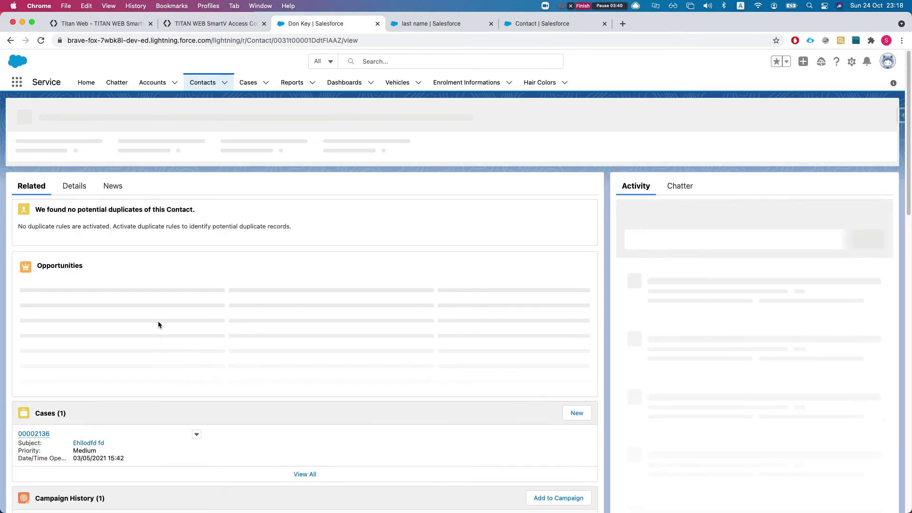
left_click(78, 170)
scroll(141, 366, "down", 2)
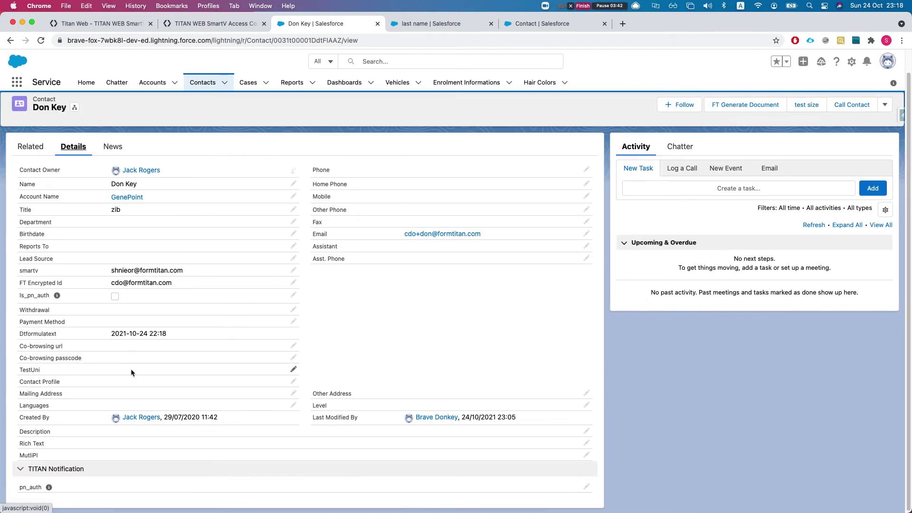
double_click(143, 380)
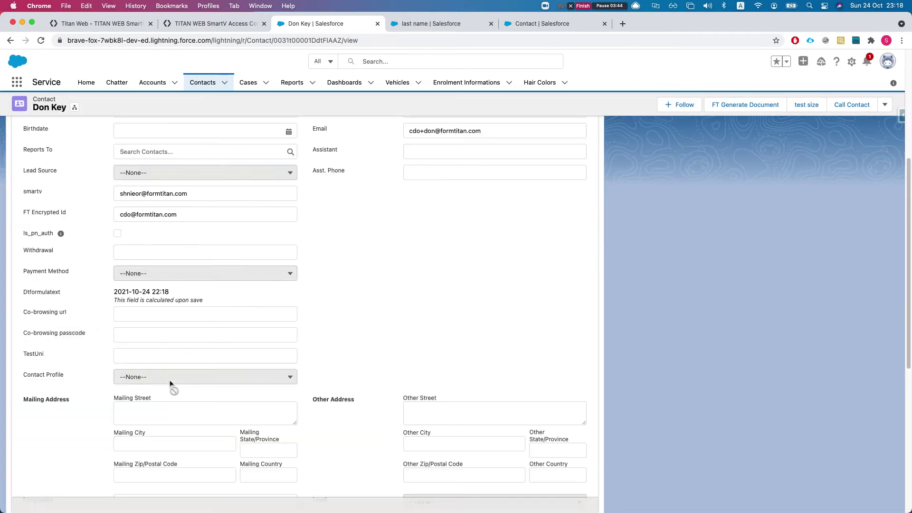
left_click(167, 377)
left_click(142, 425)
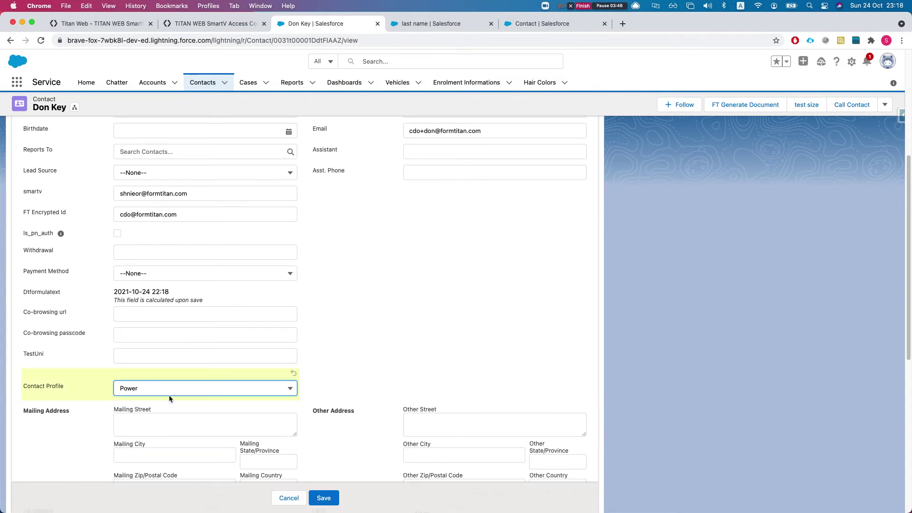
left_click(324, 498)
left_click(409, 23)
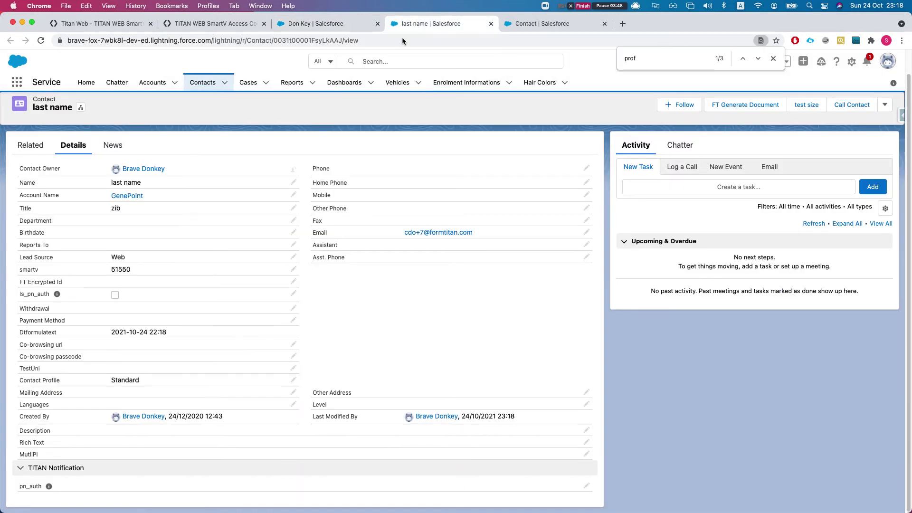
left_click(182, 24)
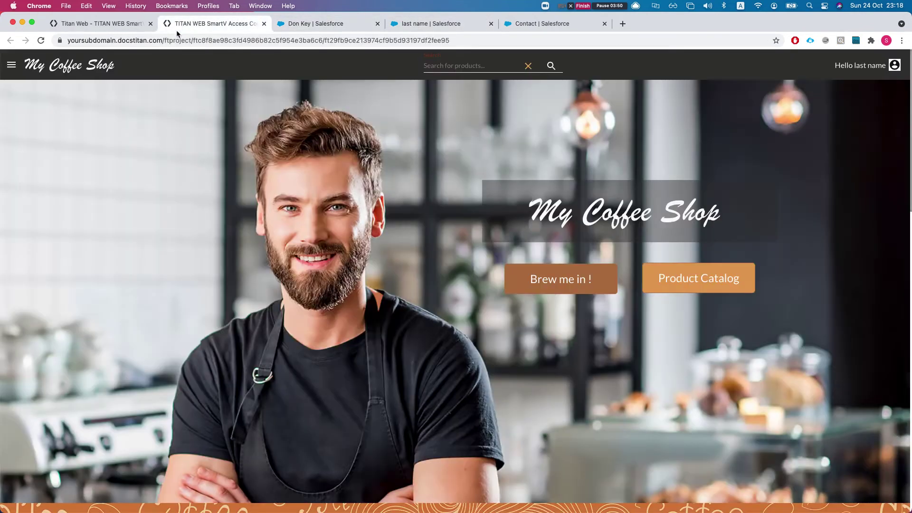
Reopen the SmartV login settings and enable Access control on the Parameters step.
left_click(91, 27)
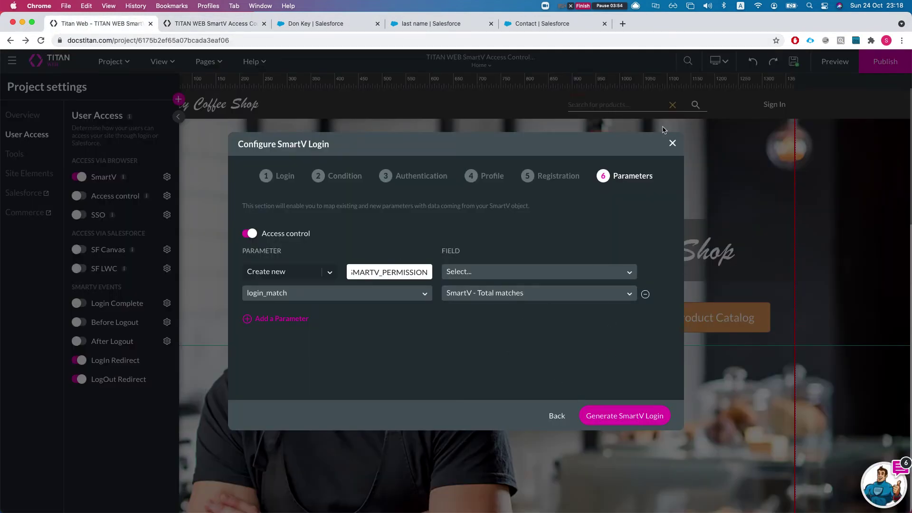
left_click(672, 143)
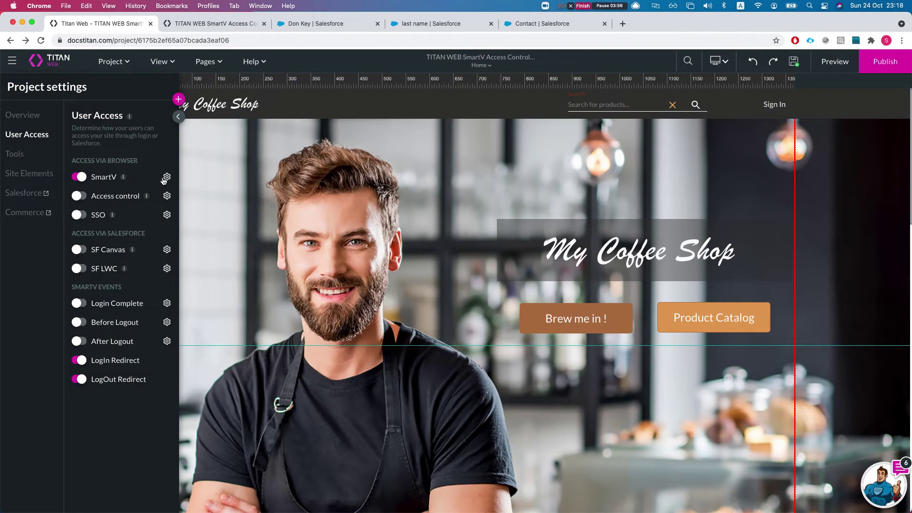
left_click(167, 177)
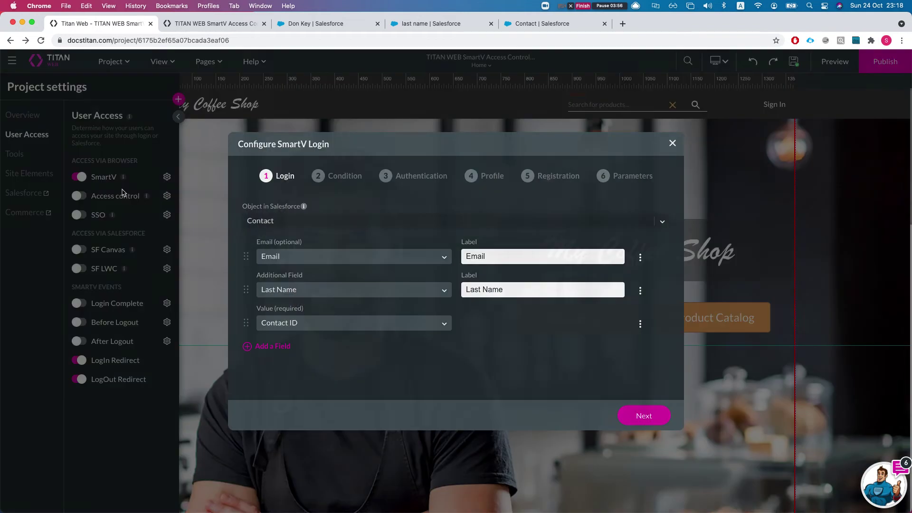
left_click(612, 176)
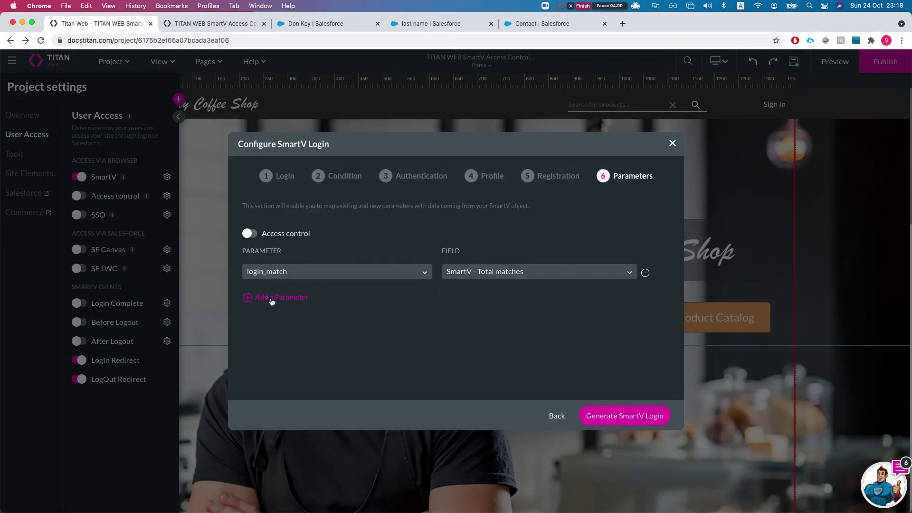
left_click(256, 235)
Map the new parameter to the Contact Profile field and generate the SmartV login.
left_click(506, 275)
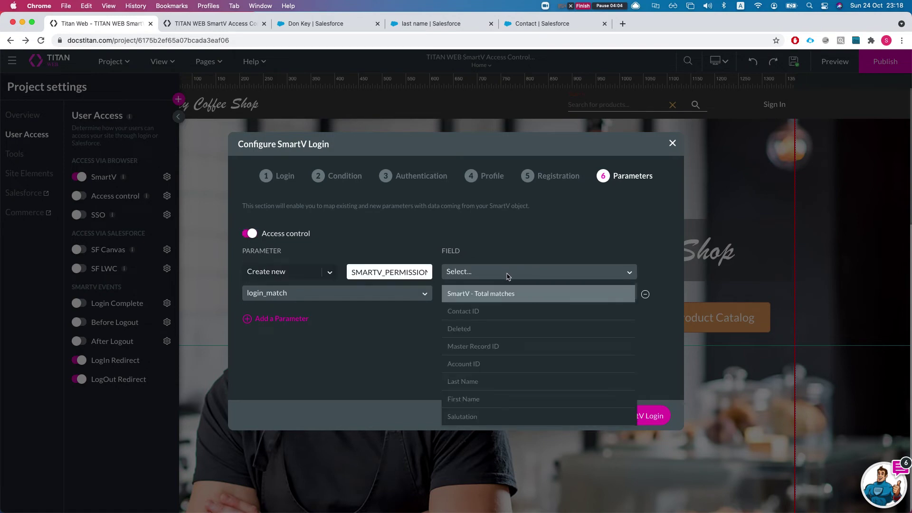
type("pr")
key("BackSpace")
key("BackSpace")
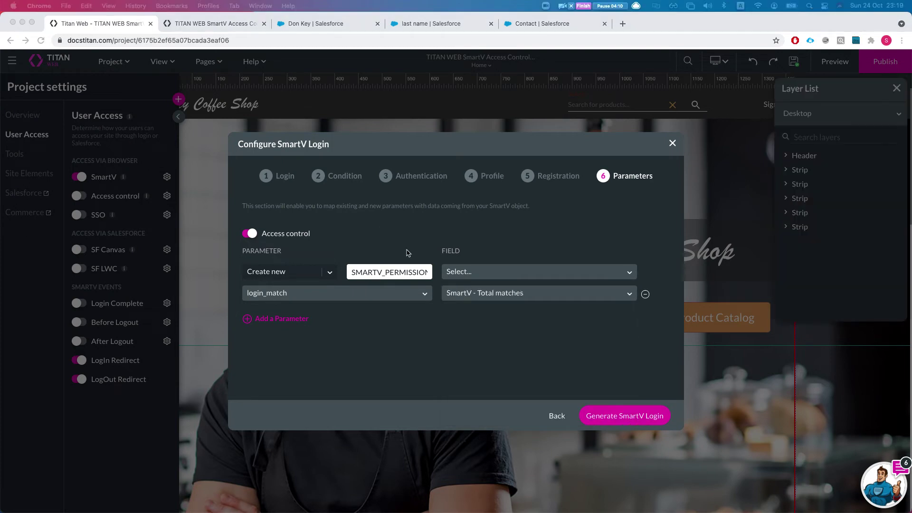
left_click(471, 275)
type("pro")
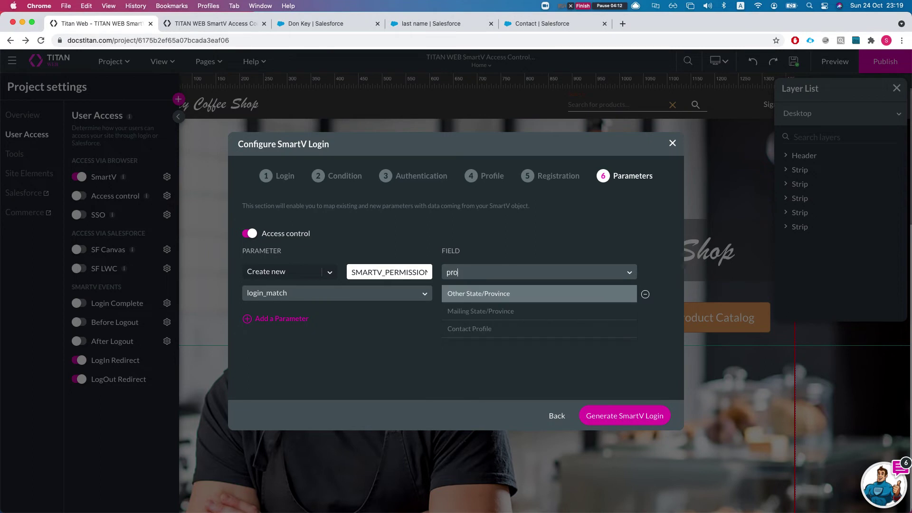
key("Down")
key("Down")
key("Return")
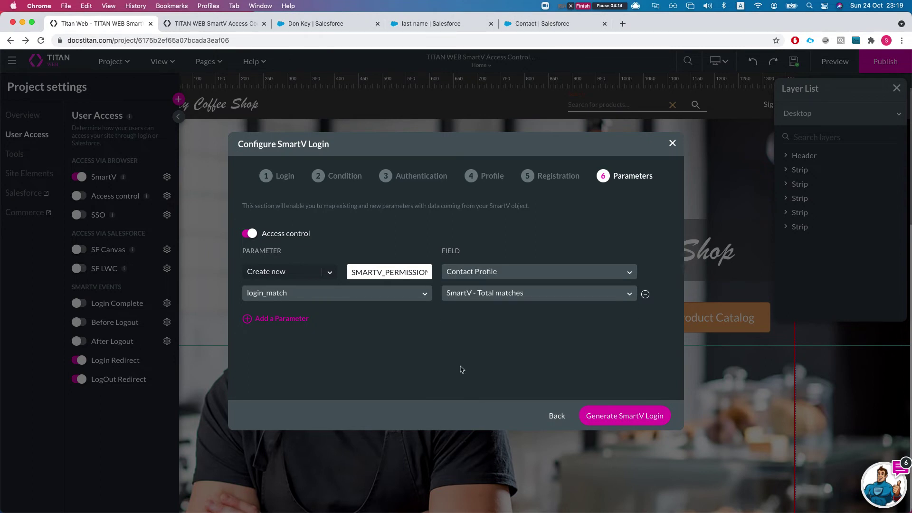
left_click(611, 417)
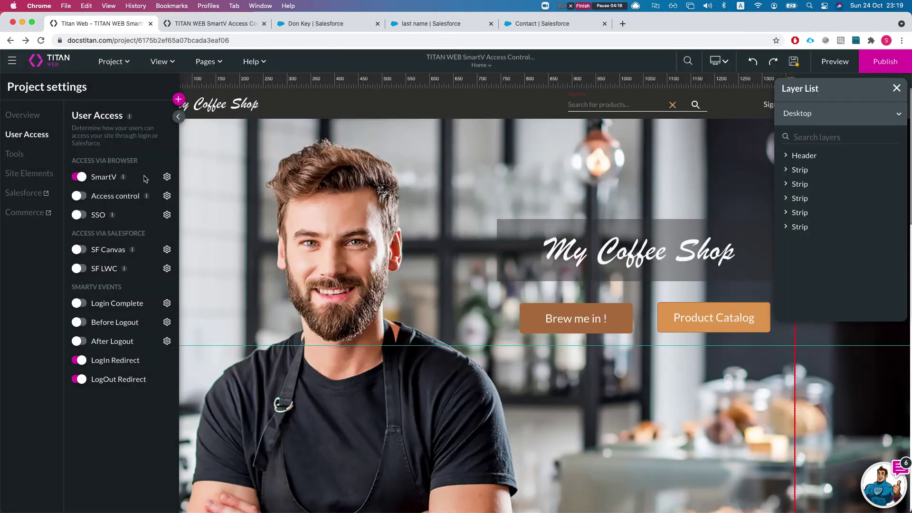
left_click_drag(100, 198, 83, 196)
Enable site access control and add a default role named Role.
left_click(83, 196)
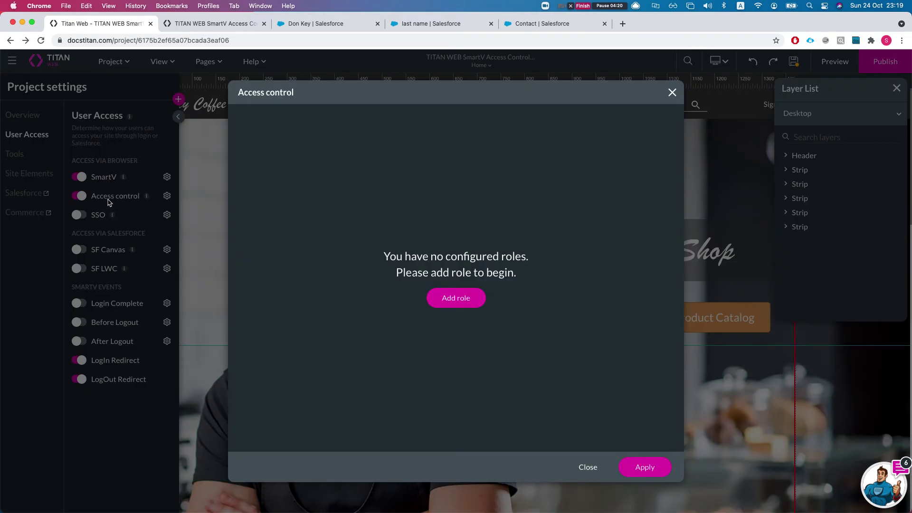
left_click(460, 301)
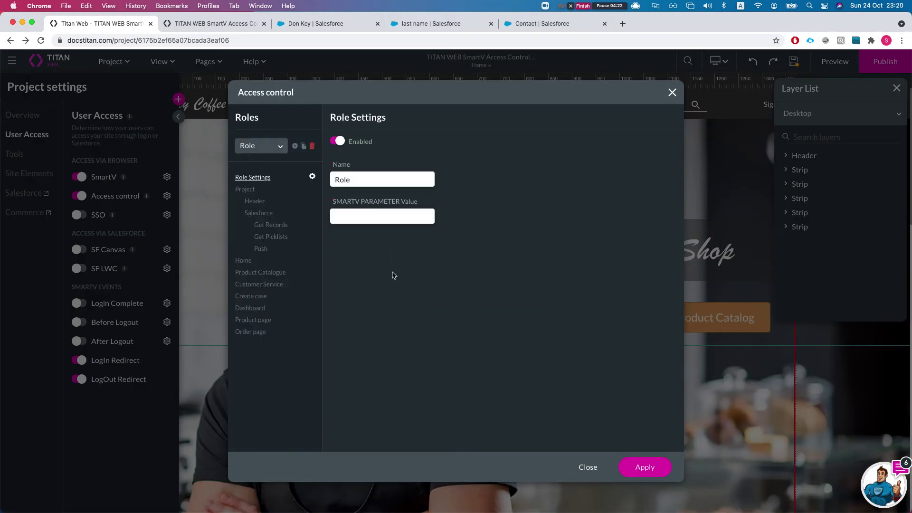
left_click(331, 218)
left_click(547, 23)
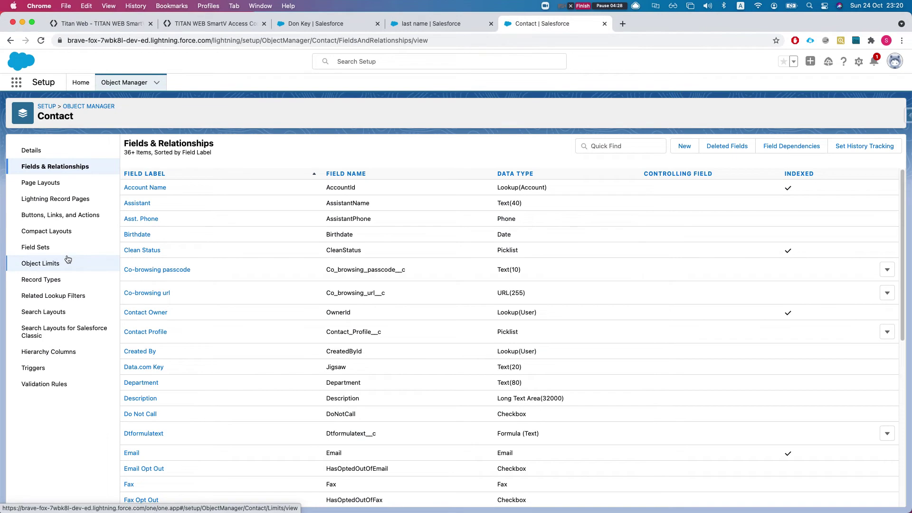
Find and open the Contact Profile field using Quick Find 'prof'.
scroll(253, 317, "down", 1)
left_click(640, 145)
type("profi")
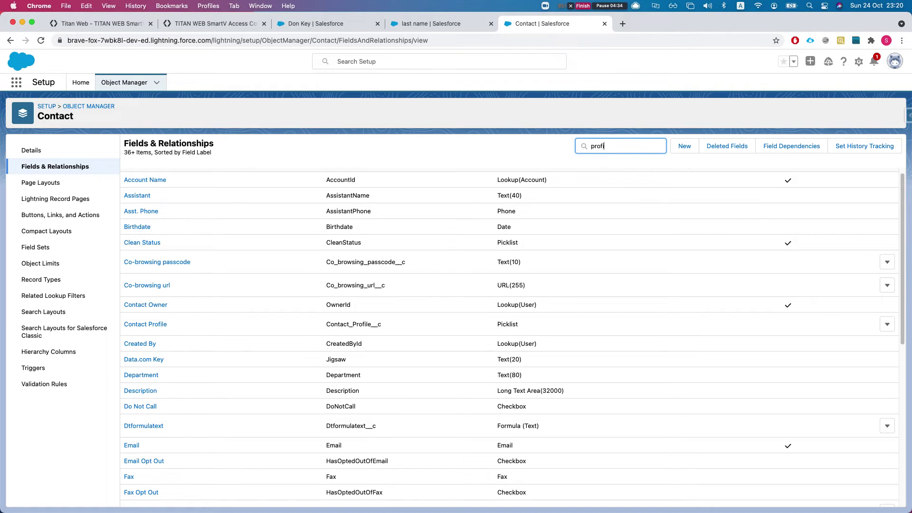
left_click(148, 193)
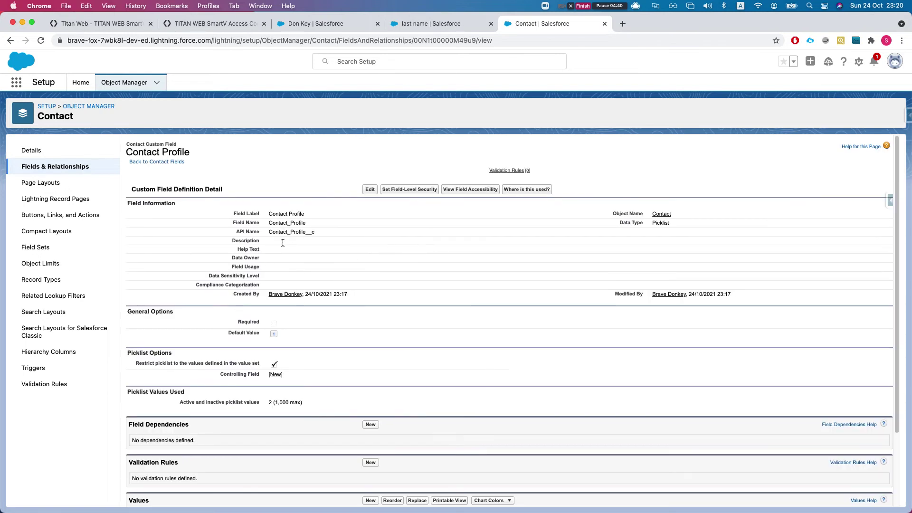
Copy the picklist value Standard and return to Titan Web's Access control dialog.
scroll(274, 356, "down", 4)
double_click(199, 436)
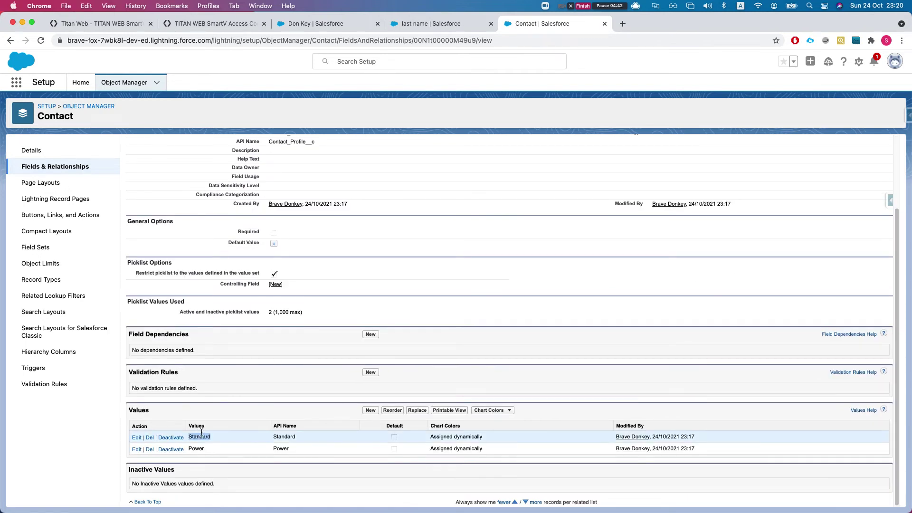
key("super+c")
left_click(430, 24)
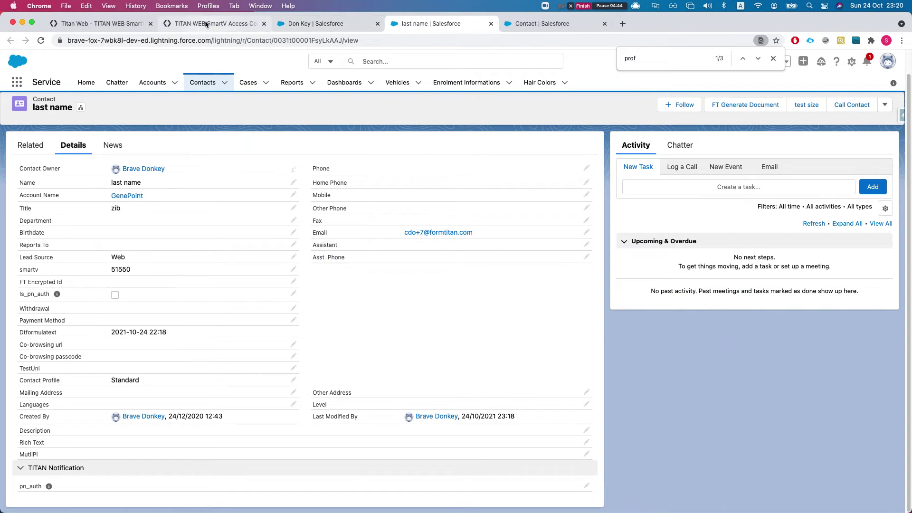
left_click(210, 24)
left_click(102, 24)
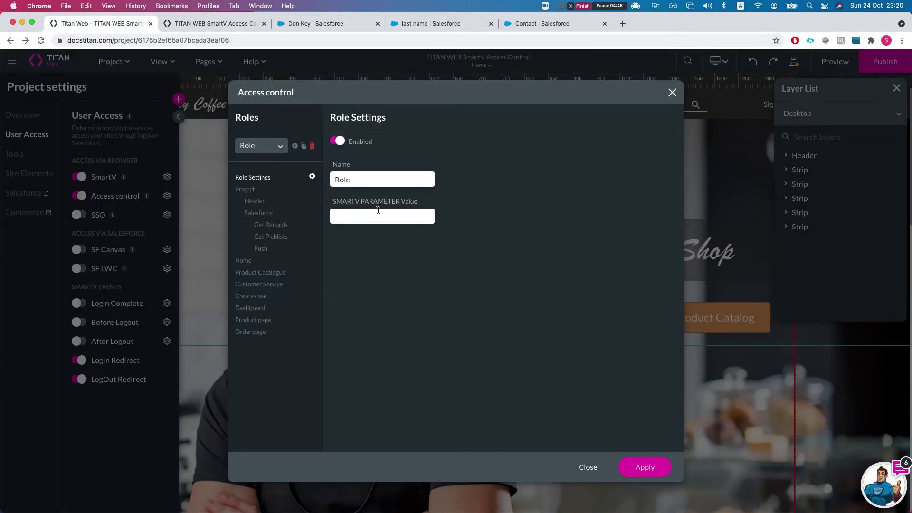
Give Role the value Standard, disable its Case picklist fetching, and show Customer Service page rules.
key("super+v")
left_click(255, 201)
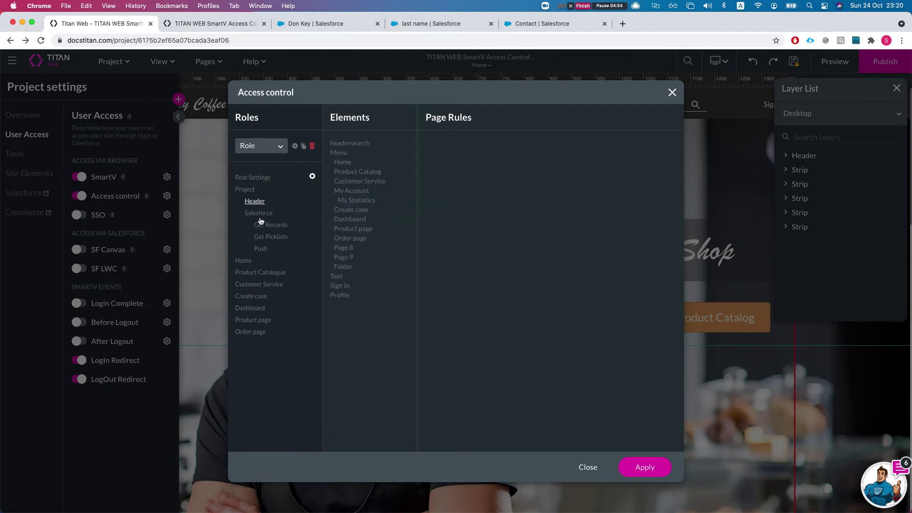
left_click(261, 215)
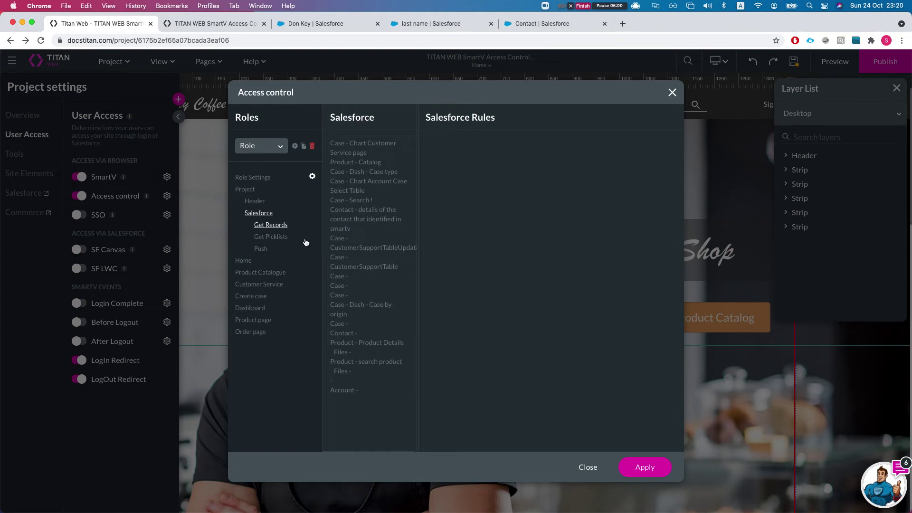
left_click(277, 240)
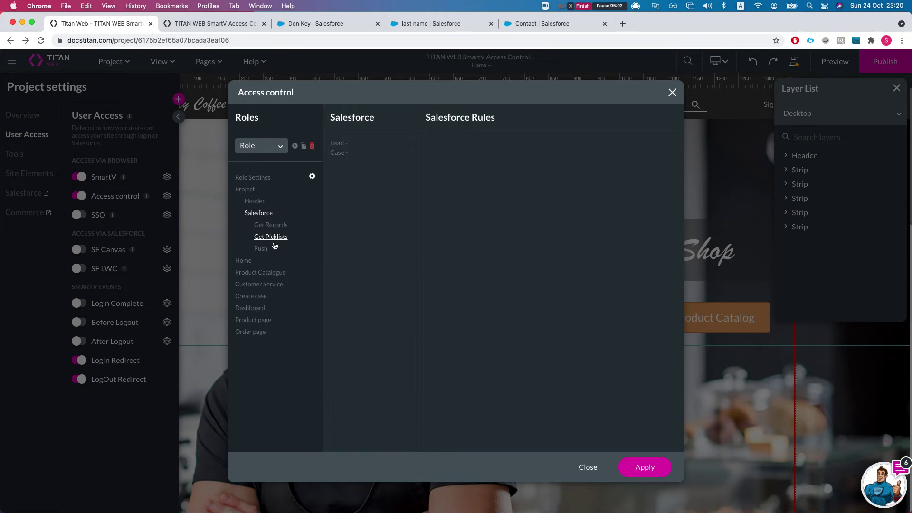
left_click(339, 157)
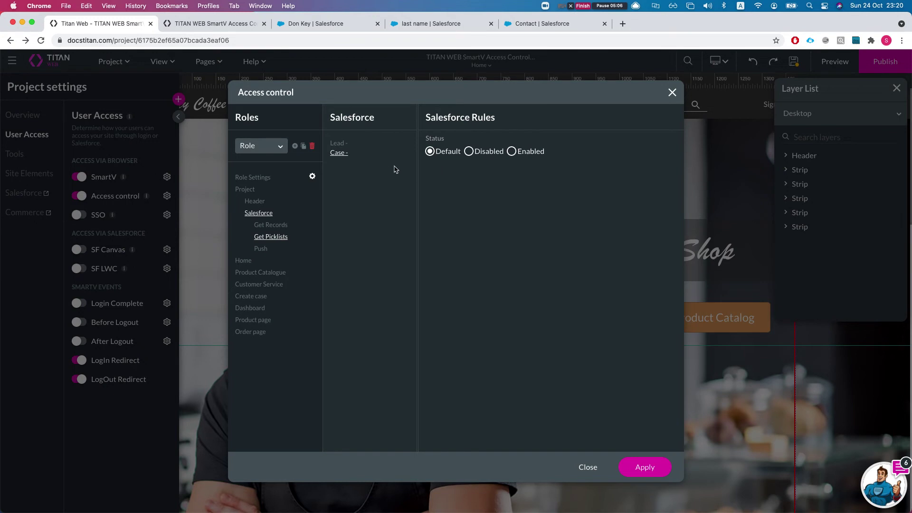
left_click(470, 152)
left_click(261, 249)
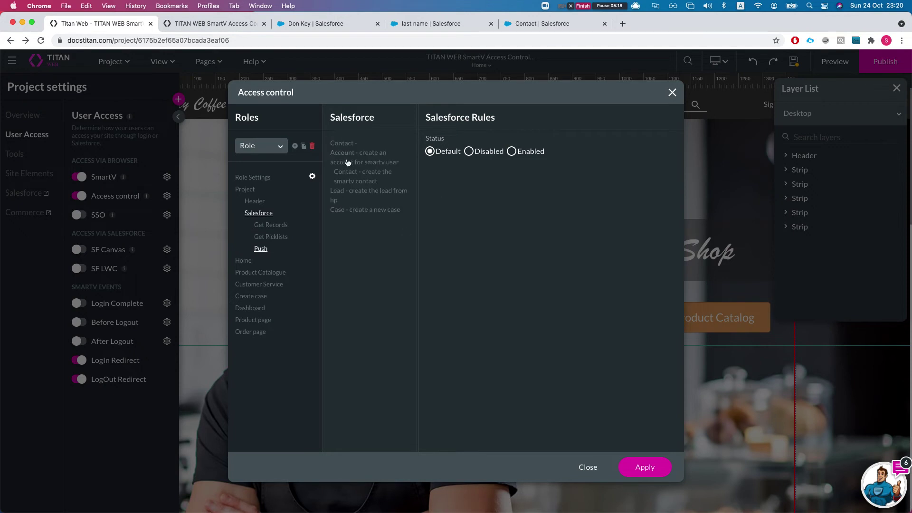
left_click(251, 289)
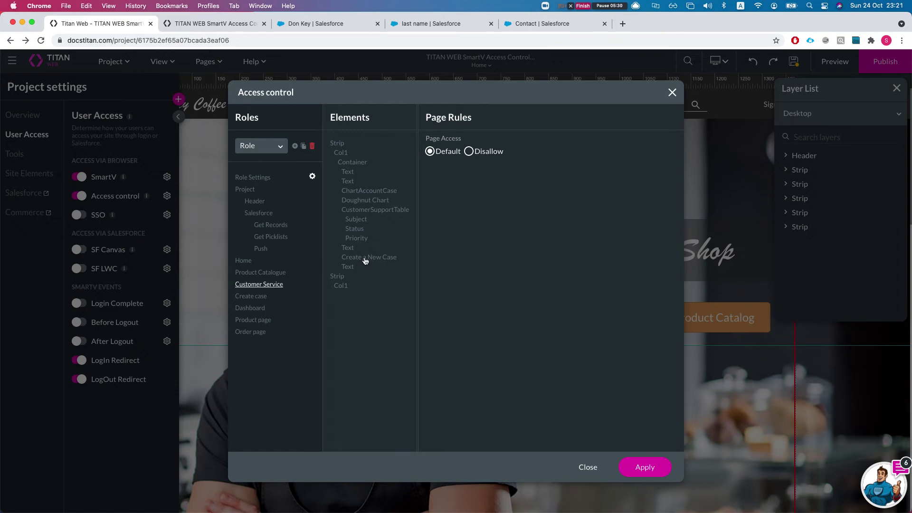
Make case Priority on Create case ReadOnly with Default visibility and apply the changes.
left_click(260, 300)
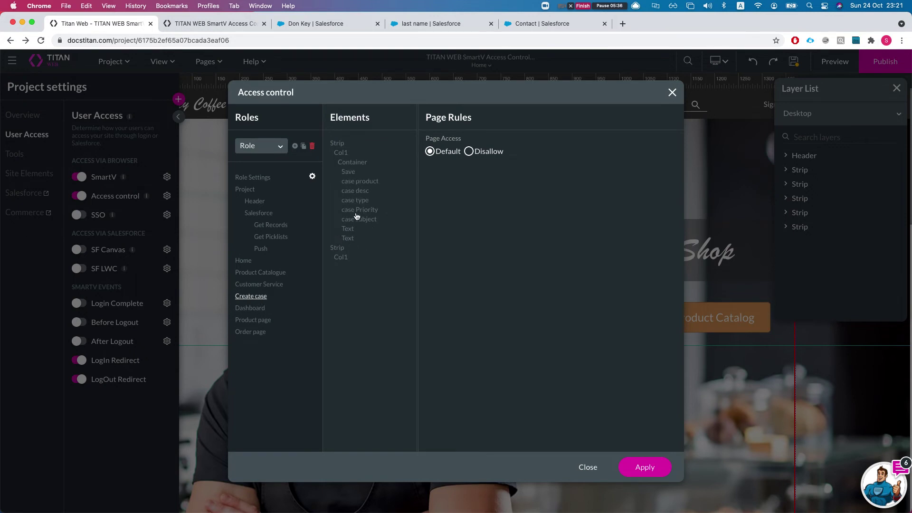
left_click(357, 211)
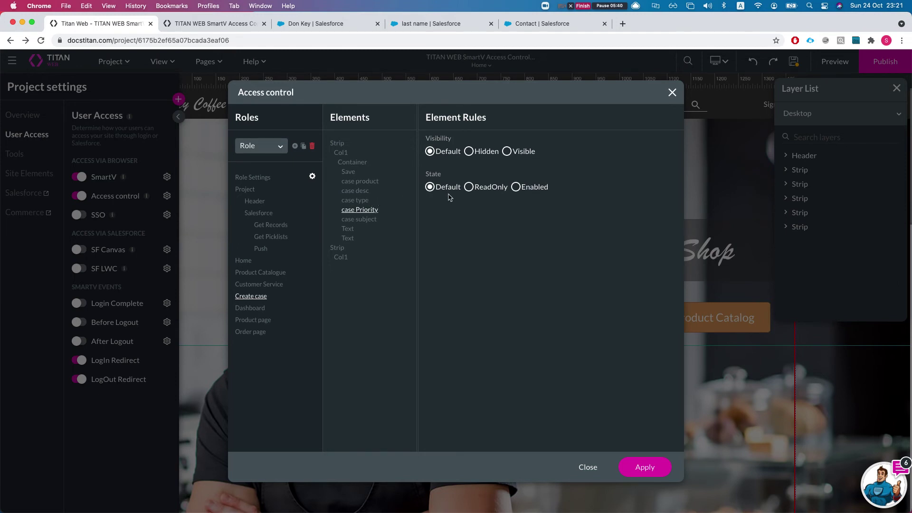
left_click(468, 188)
left_click(507, 151)
left_click(437, 152)
left_click(640, 468)
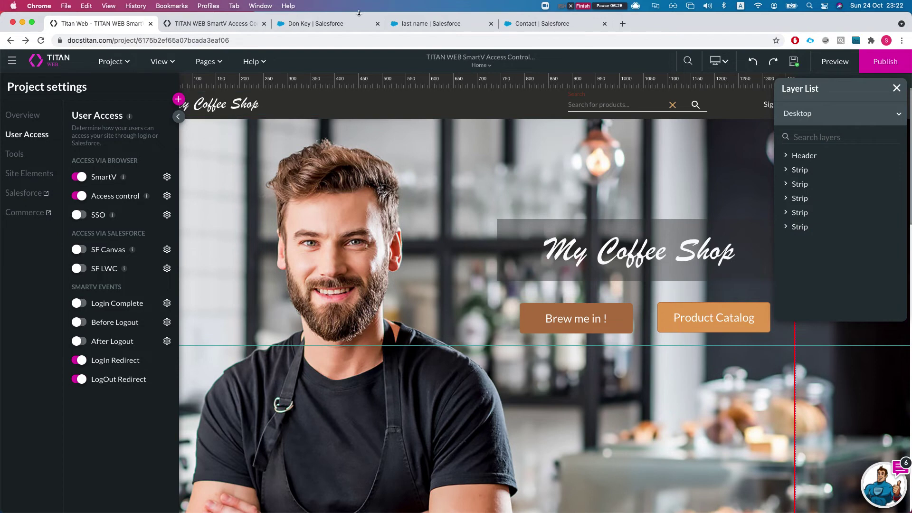
Copy the Standard-profile contact's e-mail address from their Salesforce record.
left_click(335, 25)
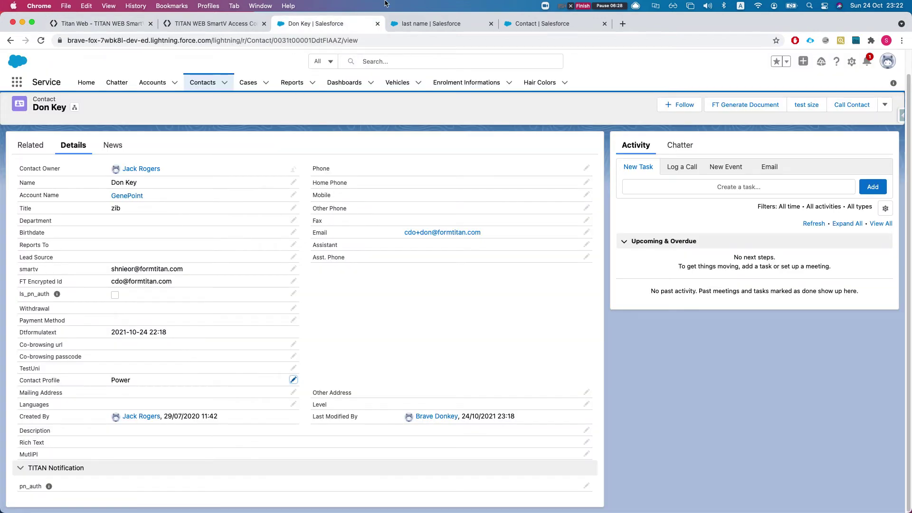
left_click(428, 24)
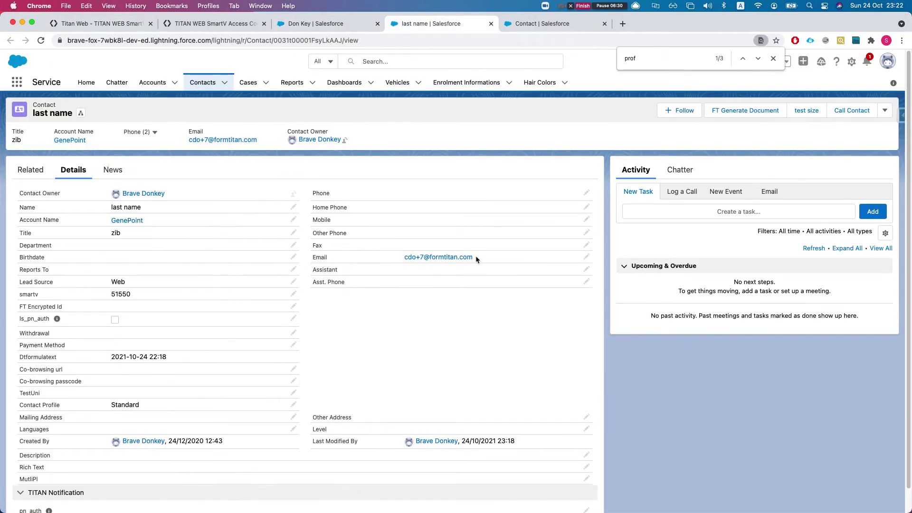
left_click_drag(479, 258, 399, 259)
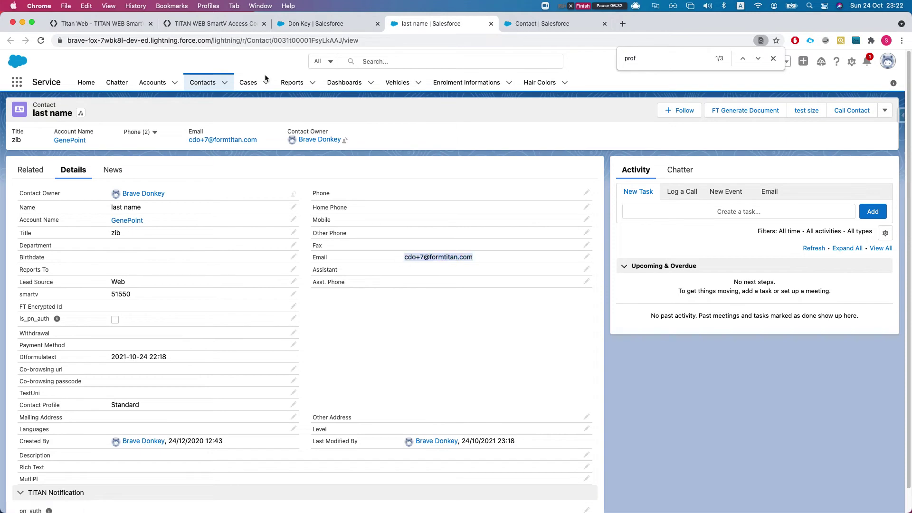
left_click(194, 25)
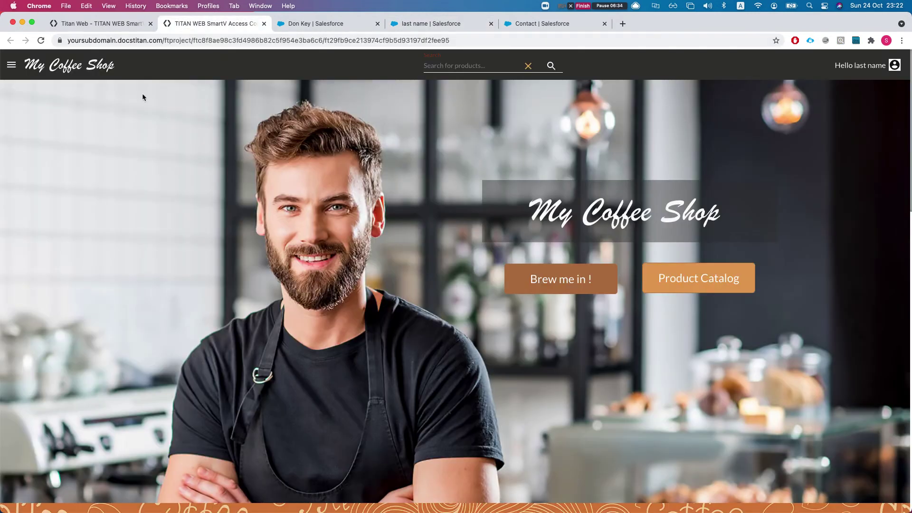
Sign out of the My Coffee Shop site from the account menu.
left_click(879, 65)
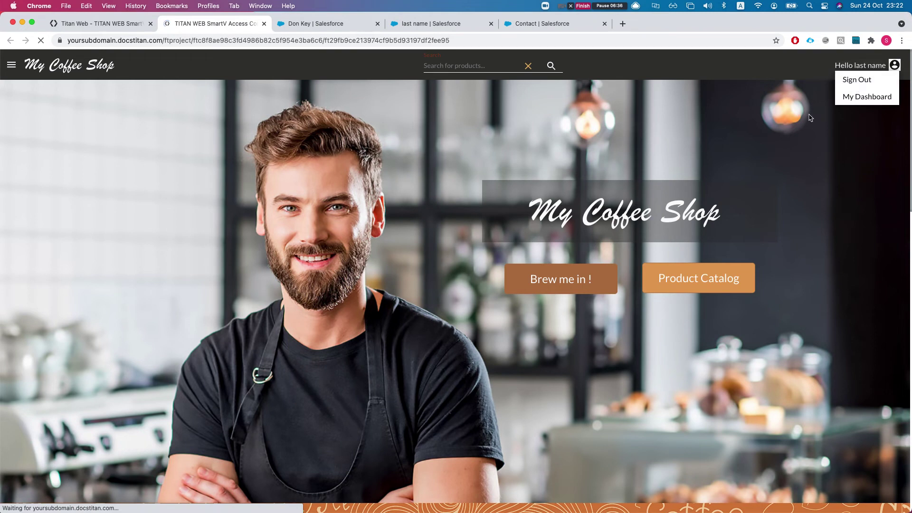
left_click(857, 80)
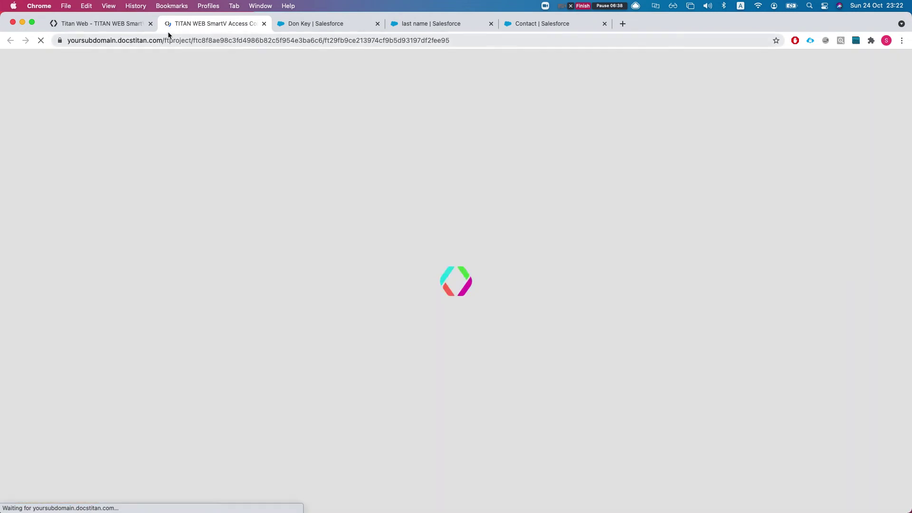
left_click(98, 24)
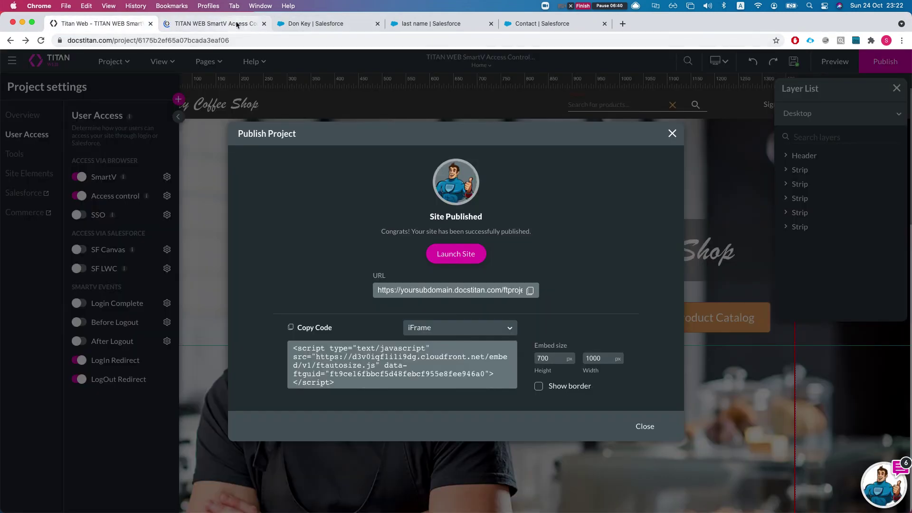
left_click(240, 25)
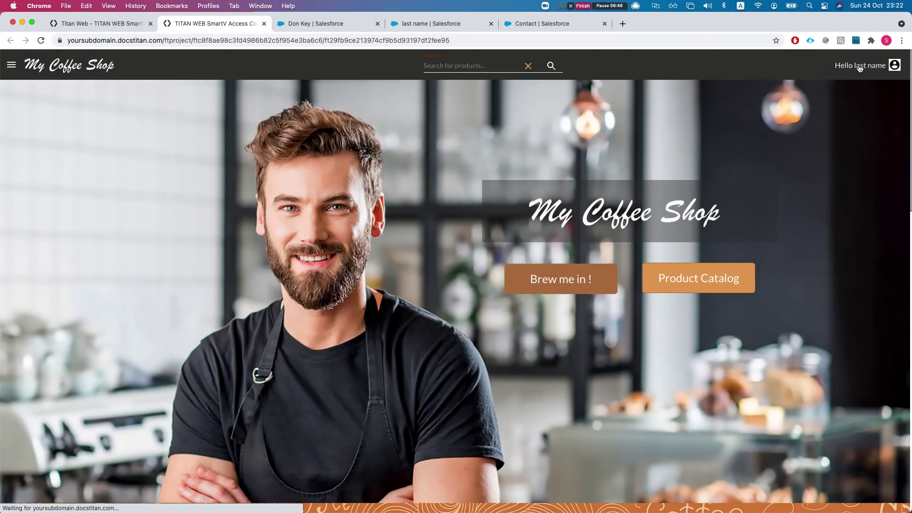
left_click(860, 68)
left_click(863, 81)
Log in with the contact's pasted e-mail and the emailed verification code.
left_click(893, 67)
left_click(434, 301)
key("super+v")
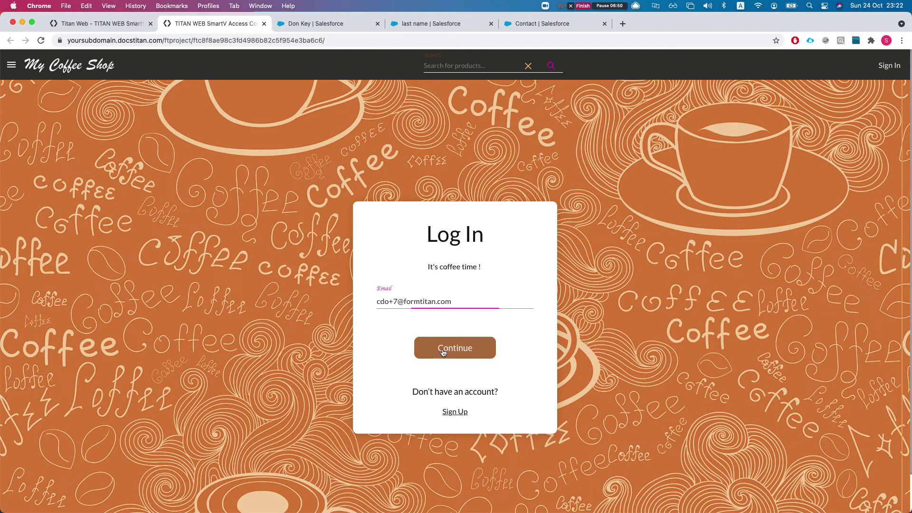
left_click(443, 352)
key("ctrl+Up")
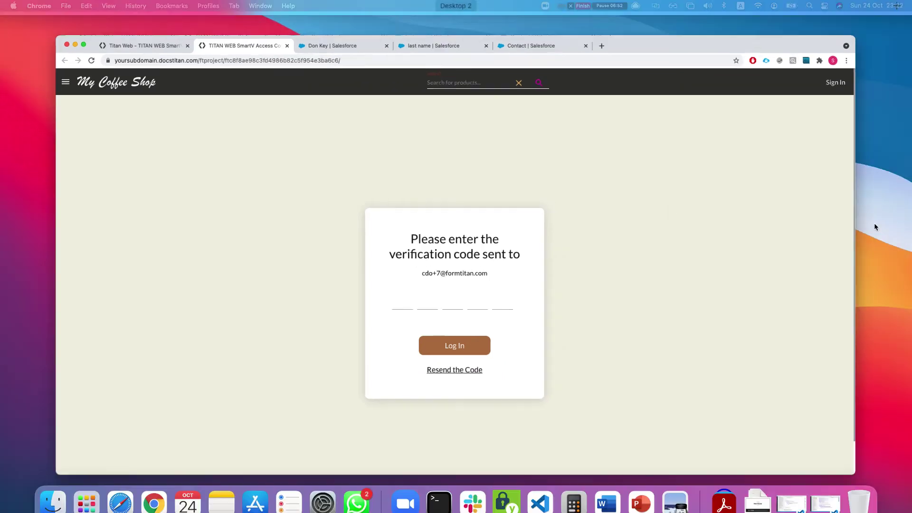
key("Escape")
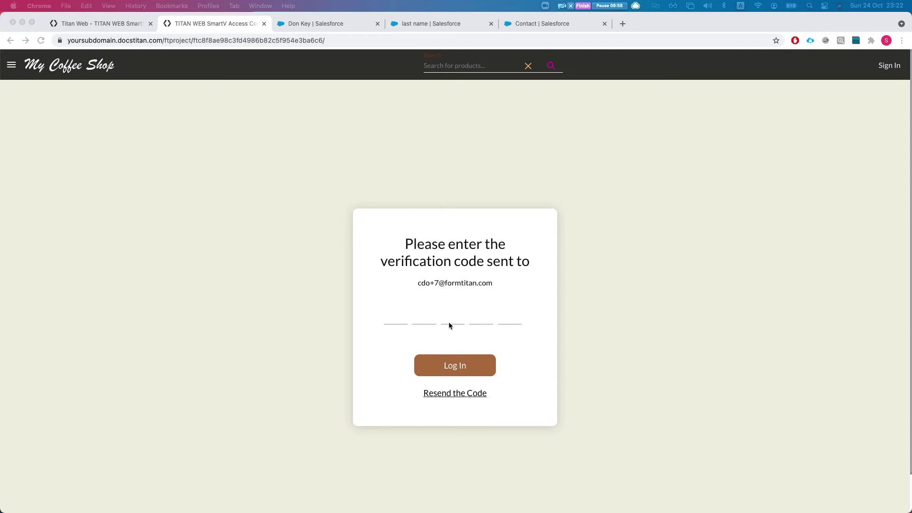
left_click(396, 318)
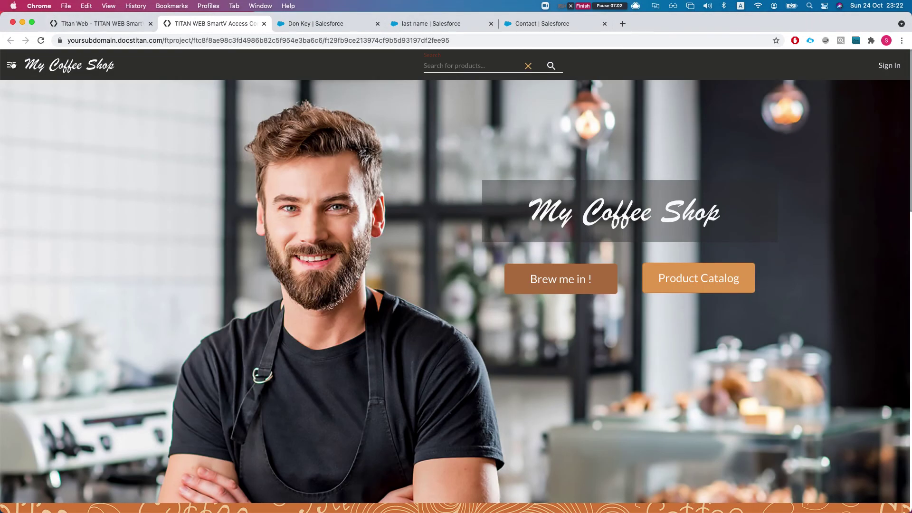
Go to the Customer Service page and start a new case.
left_click(12, 65)
left_click(65, 133)
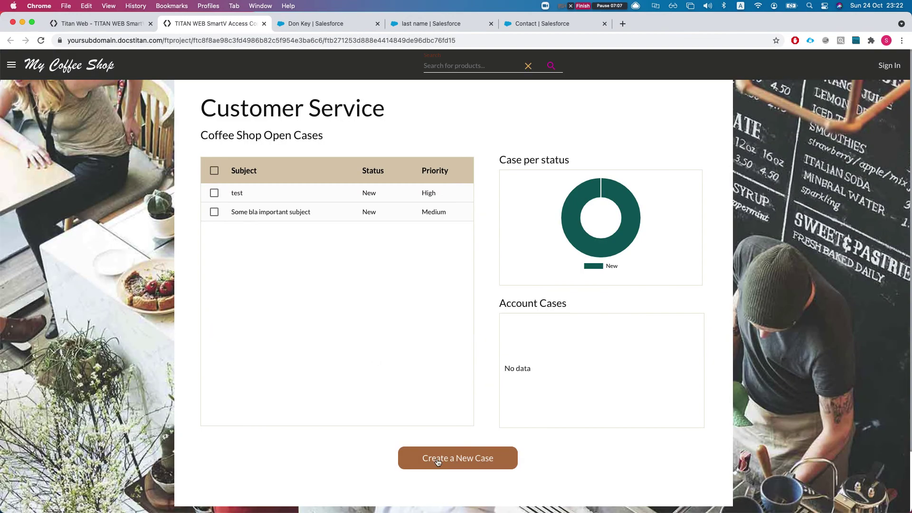
left_click(438, 462)
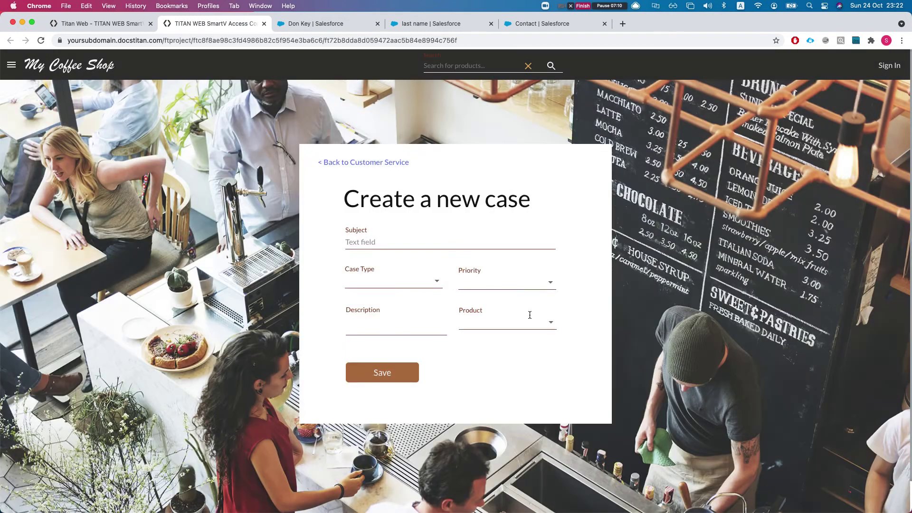
left_click(516, 278)
left_click(342, 296)
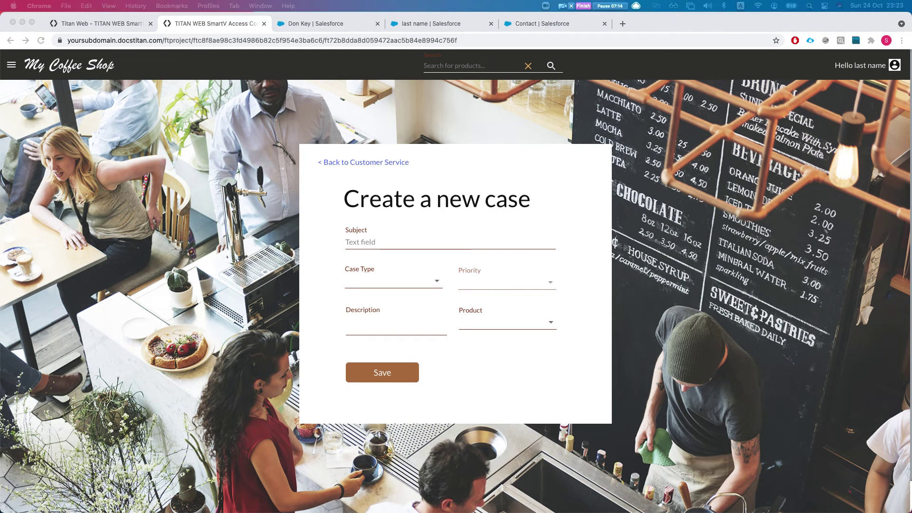
left_click(538, 277)
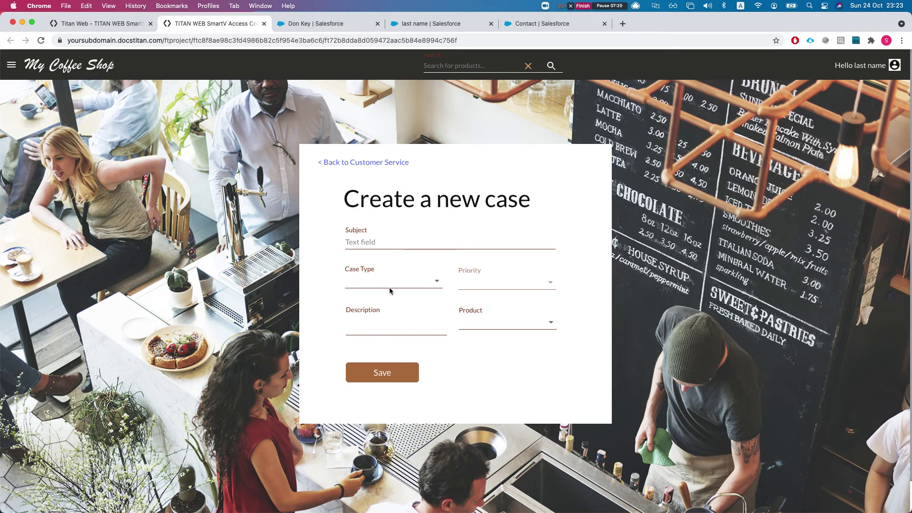
Save case 'dsfsdf', type Mechanical, description 'sdfsdf', product GC1040, then return to the editor.
left_click(373, 241)
type("dsfsdf")
left_click(371, 280)
left_click(368, 302)
left_click(407, 321)
type("sdfsdf")
left_click(505, 317)
left_click(482, 343)
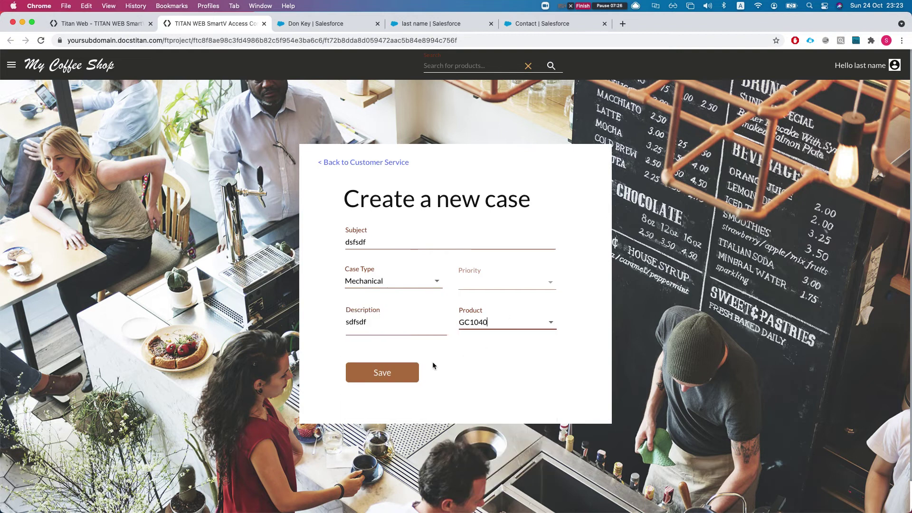
left_click(392, 375)
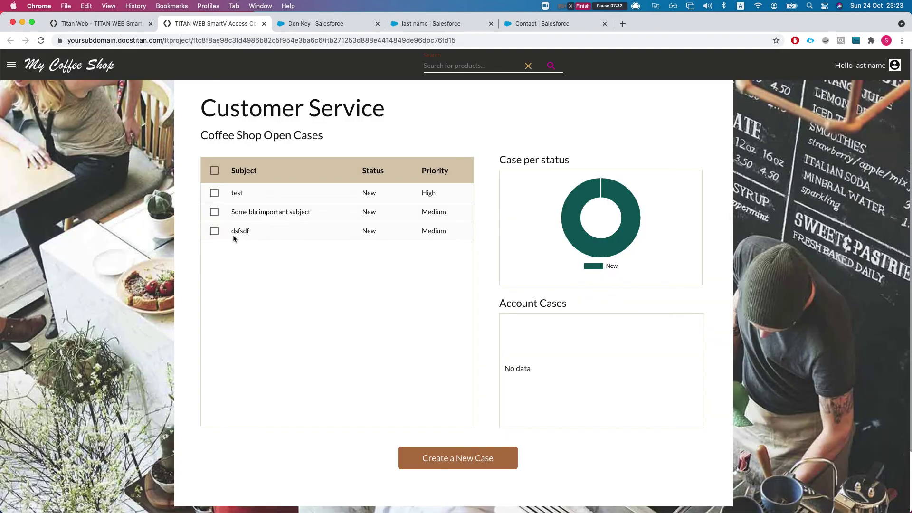
left_click(75, 24)
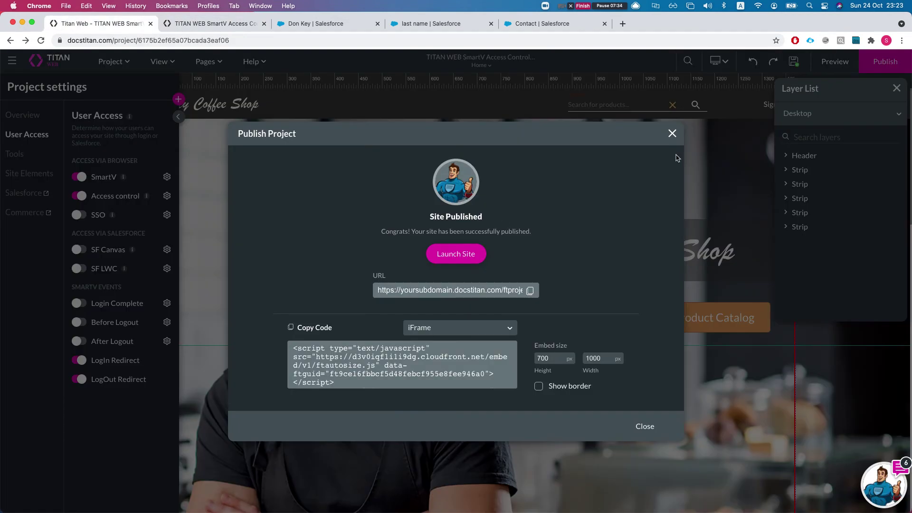
Set the 'Case - create a new case' Salesforce push to Disabled, apply, and republish.
left_click(673, 133)
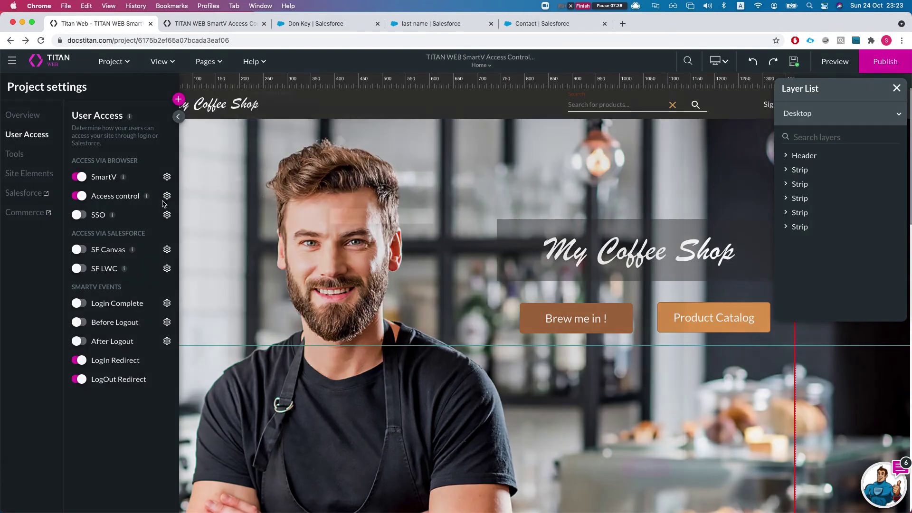
left_click(167, 197)
left_click(255, 297)
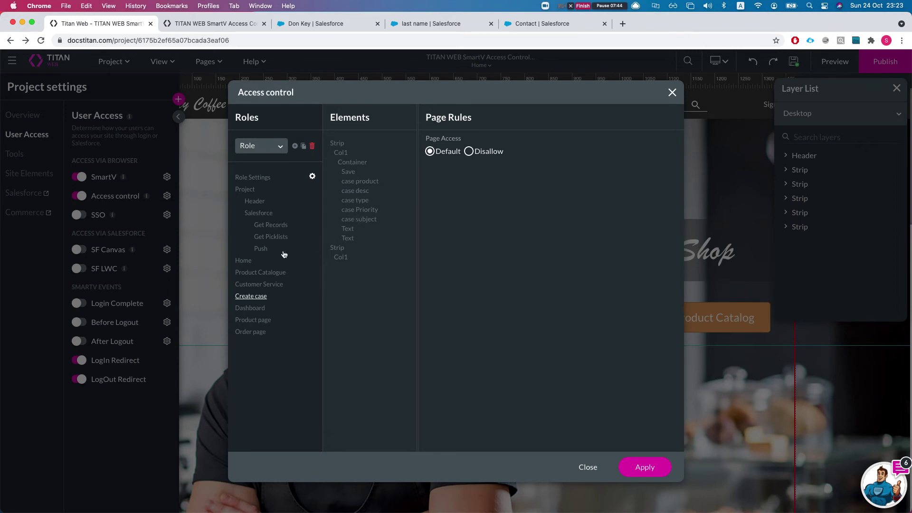
left_click(341, 148)
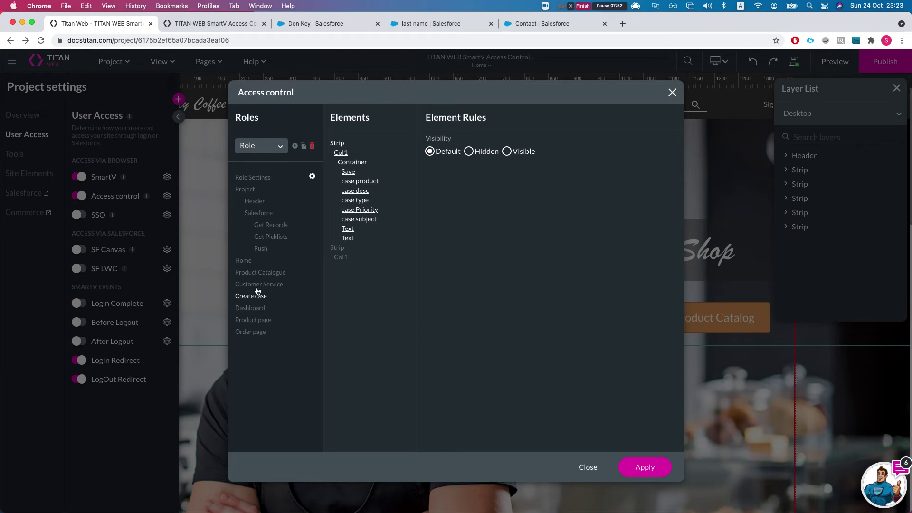
left_click(260, 249)
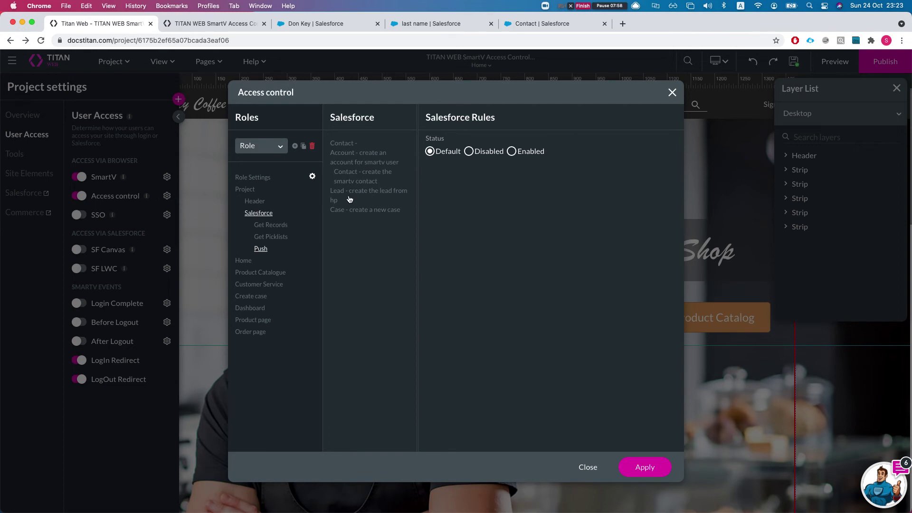
left_click(350, 213)
left_click(469, 152)
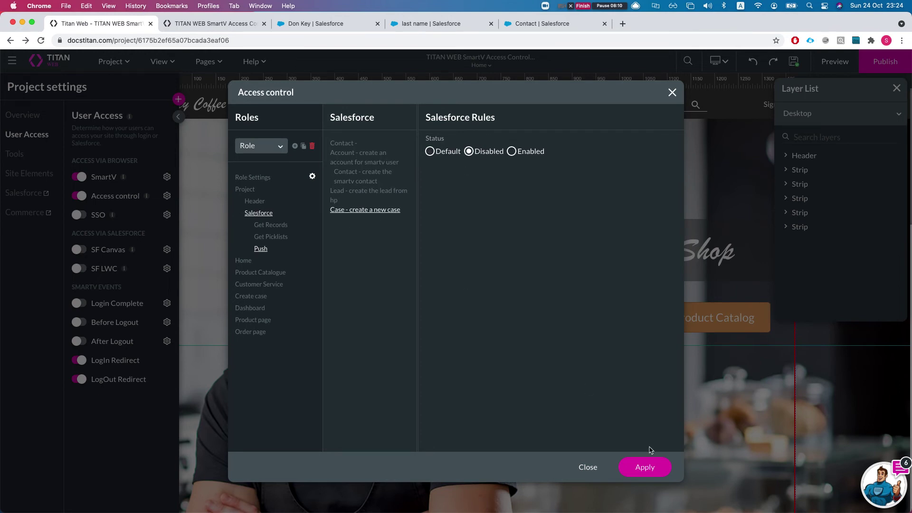
left_click(647, 468)
left_click(632, 463)
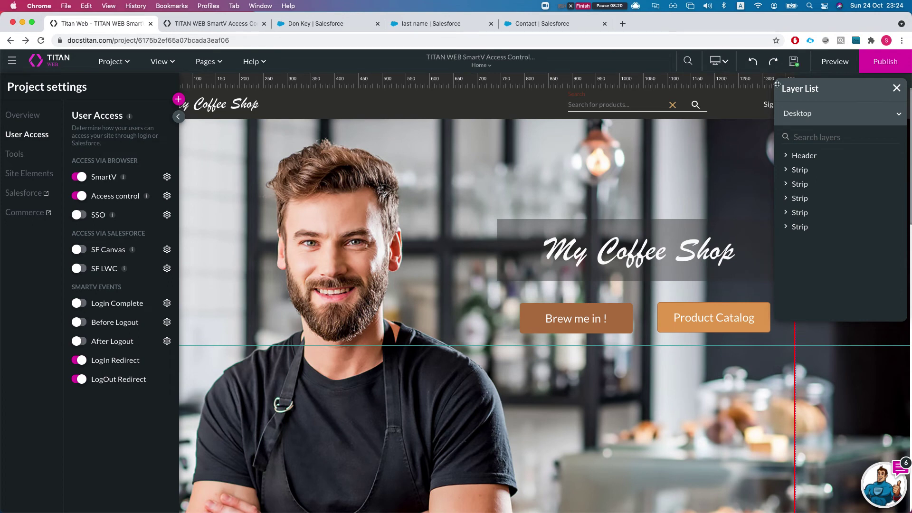
left_click(878, 64)
Open the new-case form on the published coffee-shop site.
left_click(192, 24)
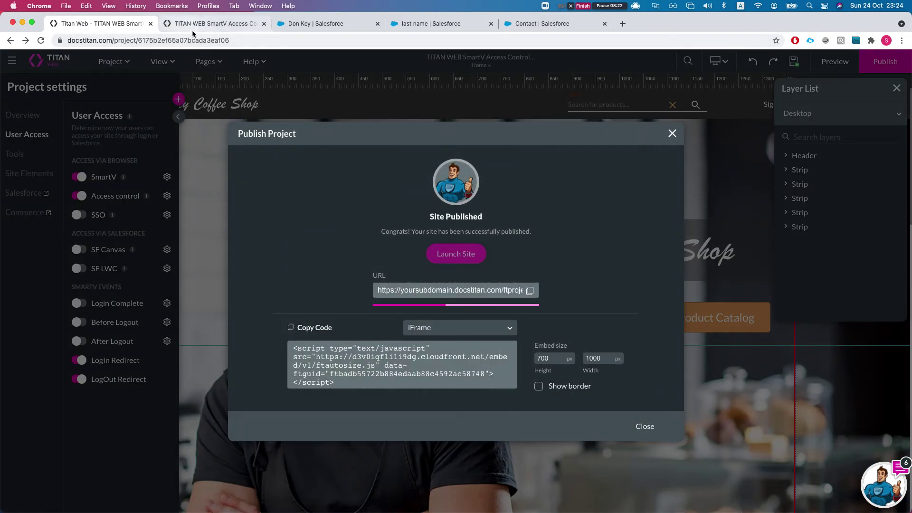
scroll(192, 181, "down", 3)
scroll(192, 181, "up", 3)
left_click(121, 25)
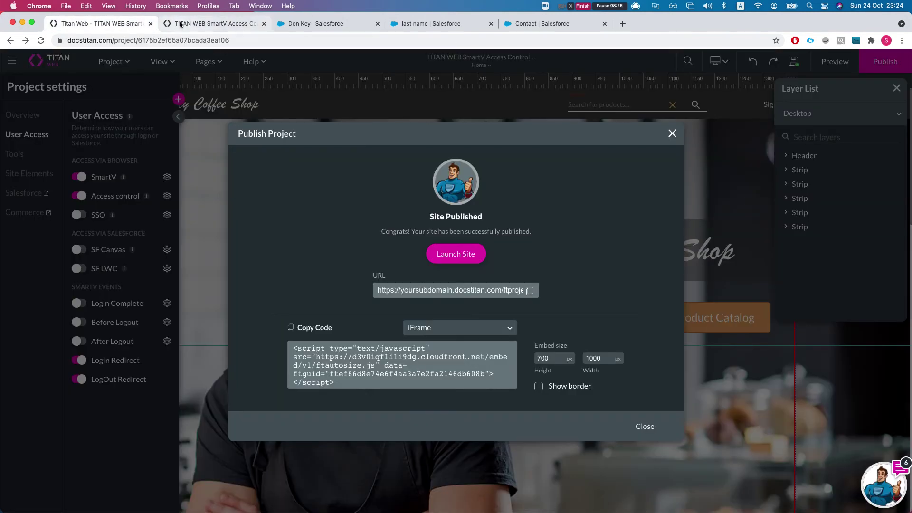
left_click(200, 23)
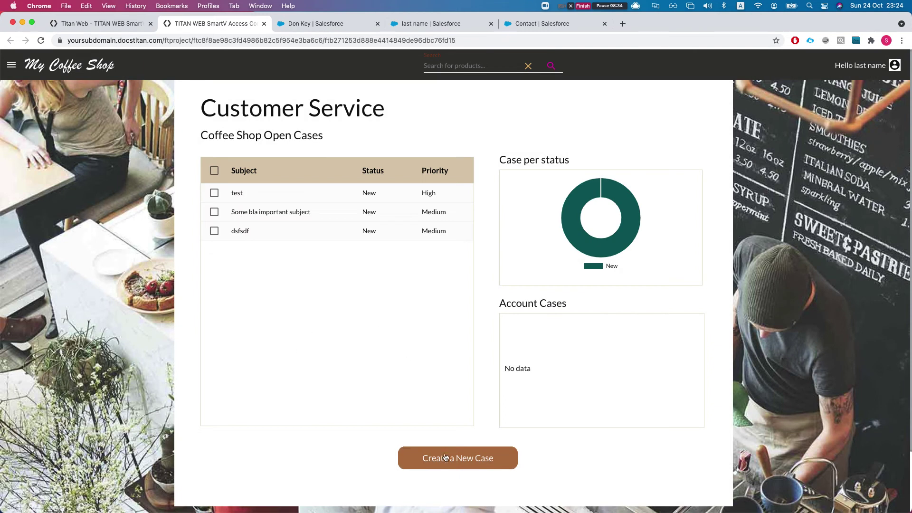
left_click(445, 459)
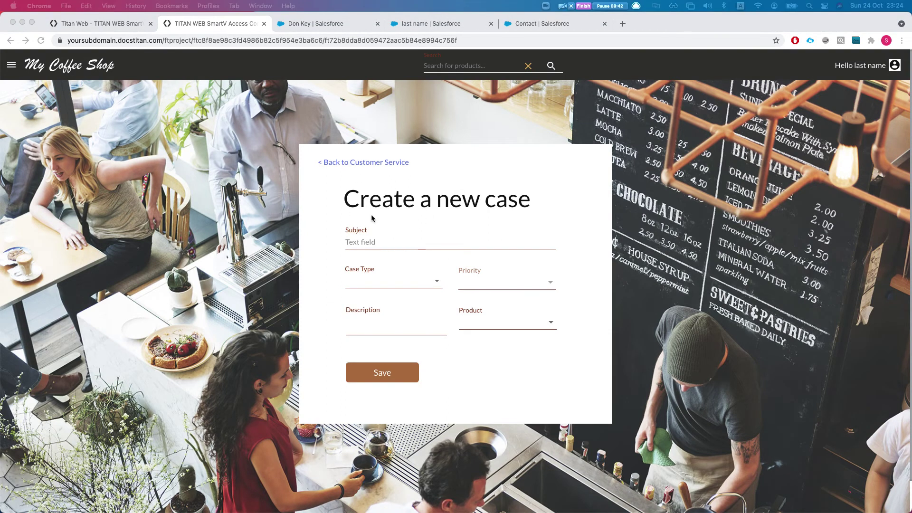
Submit case 'asdasd', Mechanical, description 'sdfsdf', product GC1040, then return to the editor.
left_click(385, 238)
type("asdasd")
left_click(377, 280)
left_click(373, 301)
left_click(383, 325)
type("sdfsdf")
left_click(497, 323)
left_click(481, 344)
left_click(380, 375)
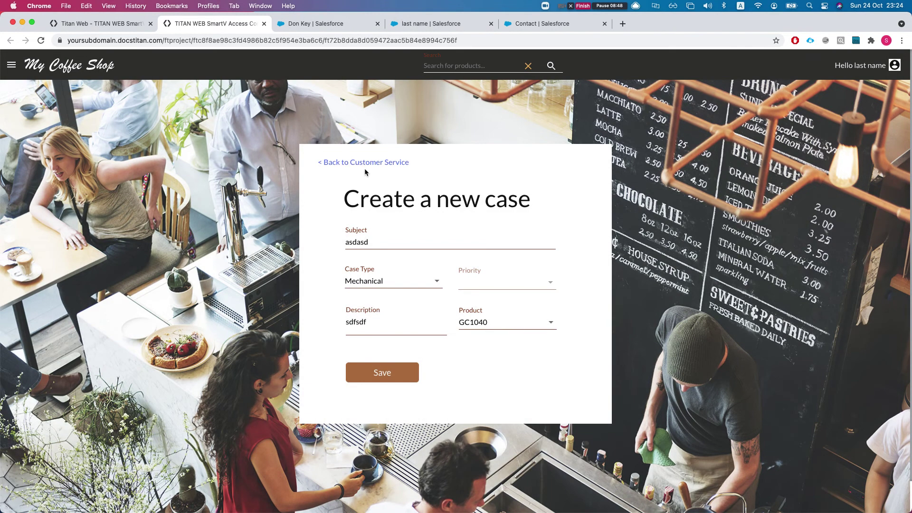
left_click(363, 368)
left_click(326, 162)
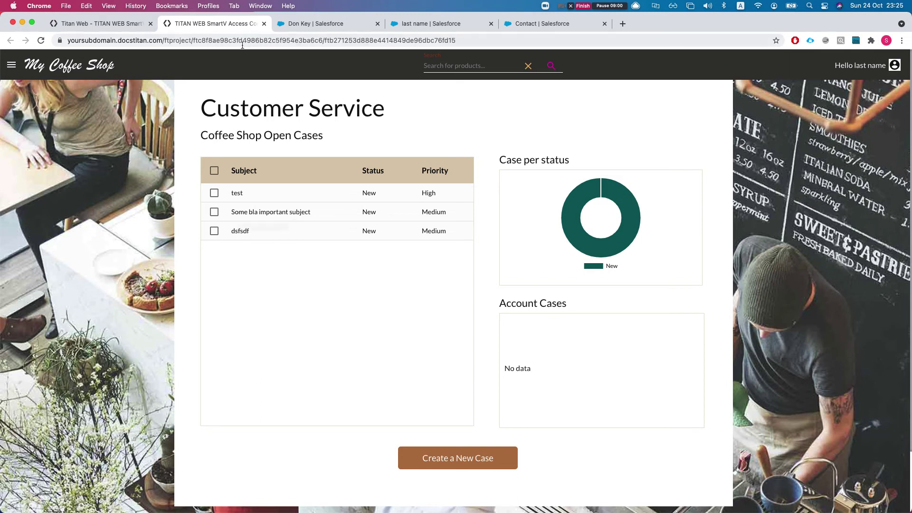
left_click(97, 26)
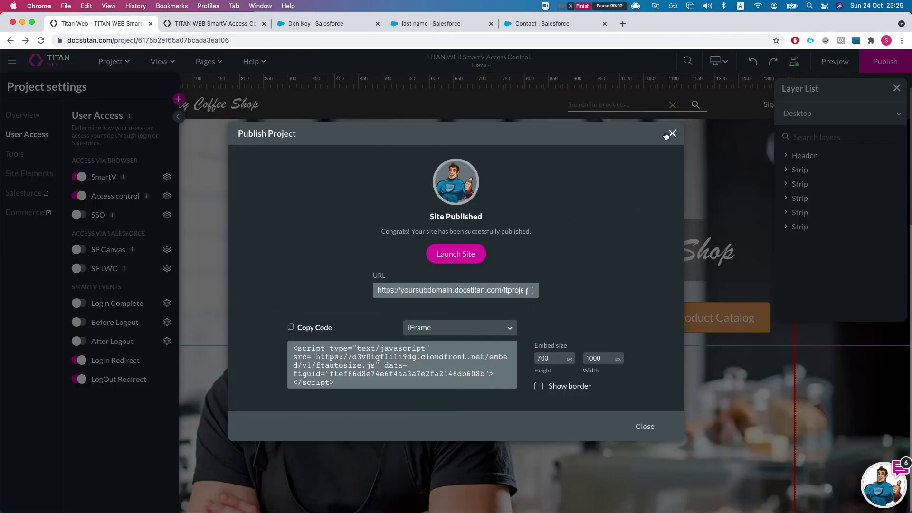
Open the Customer Service page, select the open-cases table, and open its Access control rules.
left_click(671, 134)
left_click(207, 63)
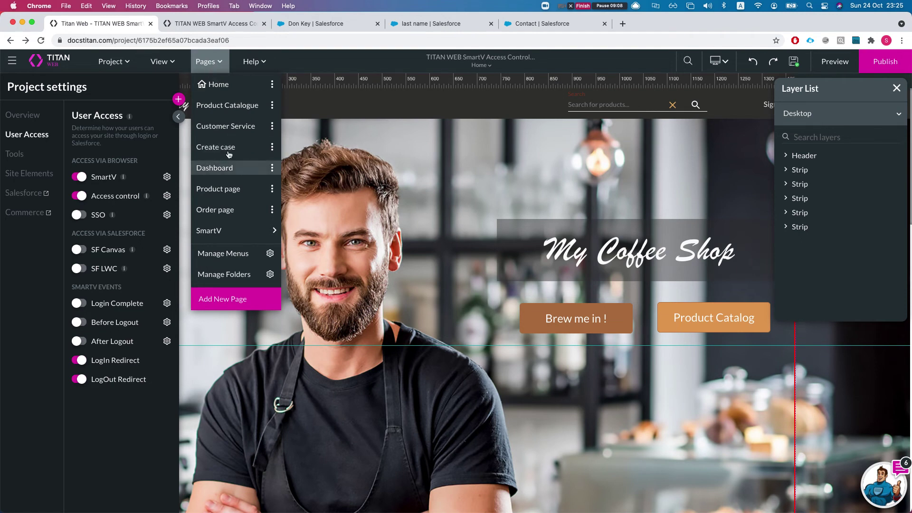
left_click(228, 127)
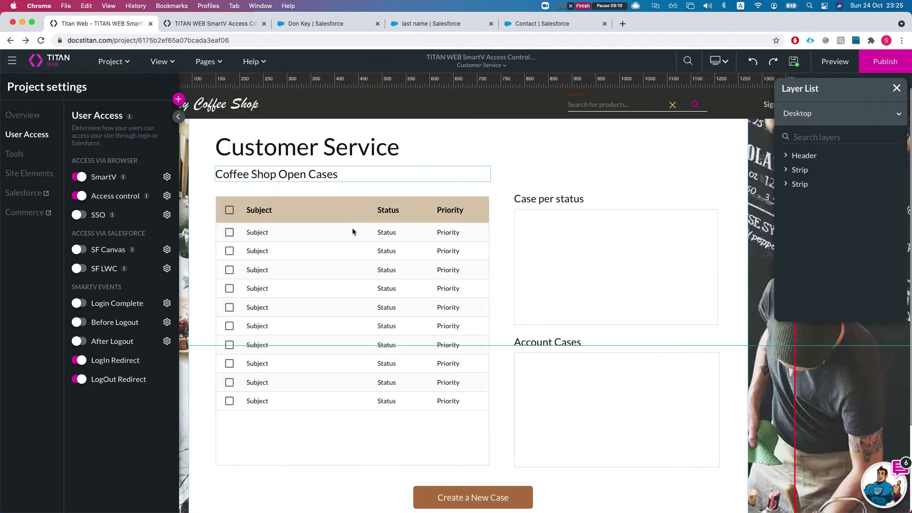
scroll(328, 279, "down", 5)
left_click(311, 205)
scroll(311, 201, "up", 3)
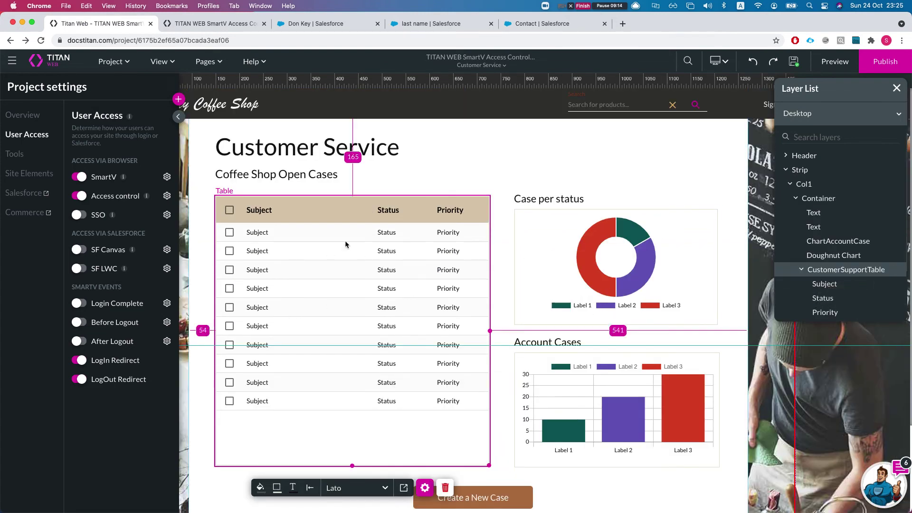
left_click(20, 155)
left_click(29, 135)
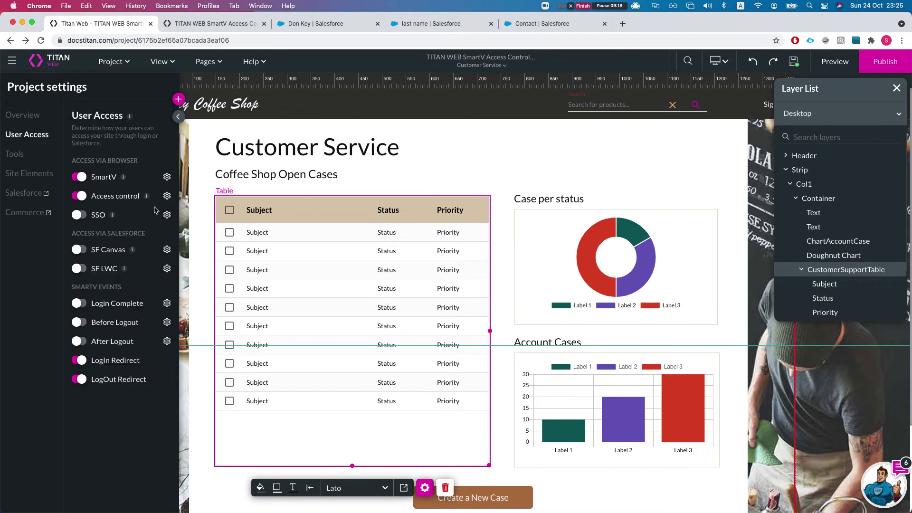
left_click(168, 197)
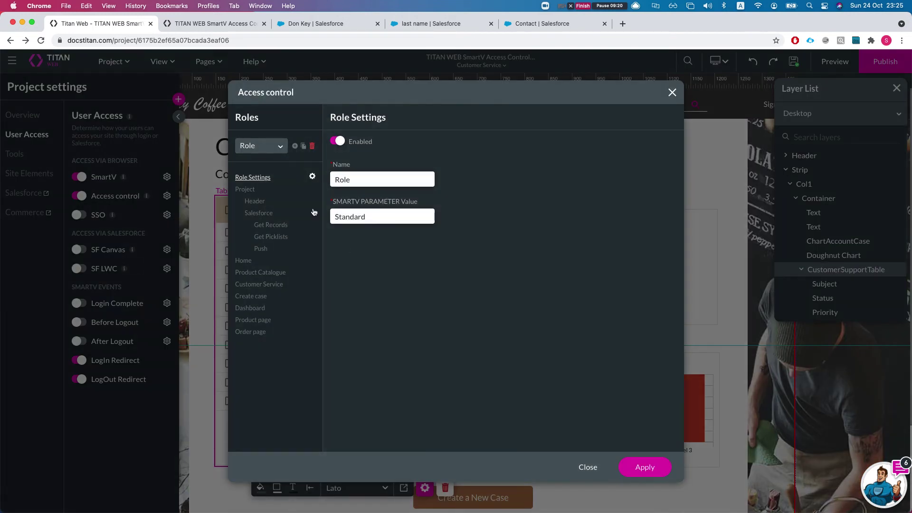
Set CustomerSupportTable's Visibility to Hidden for the Standard role, apply, and save the project.
left_click(258, 285)
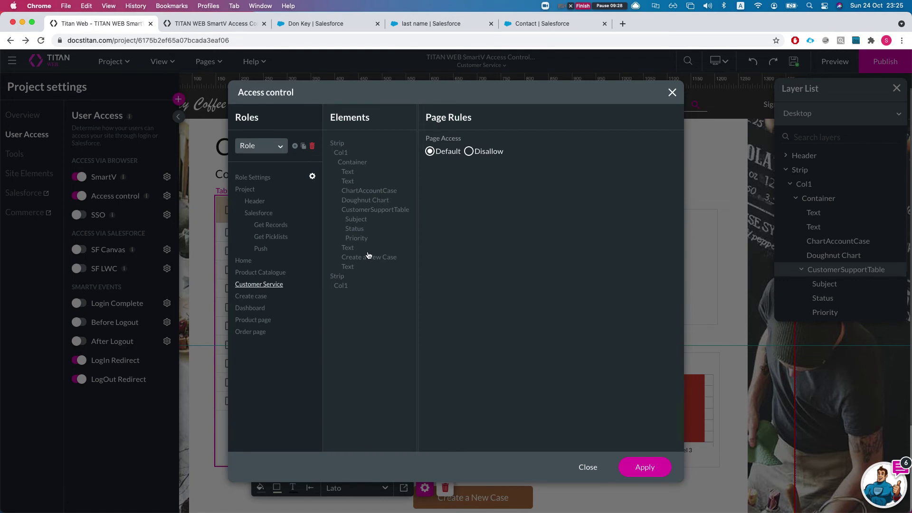
left_click(372, 211)
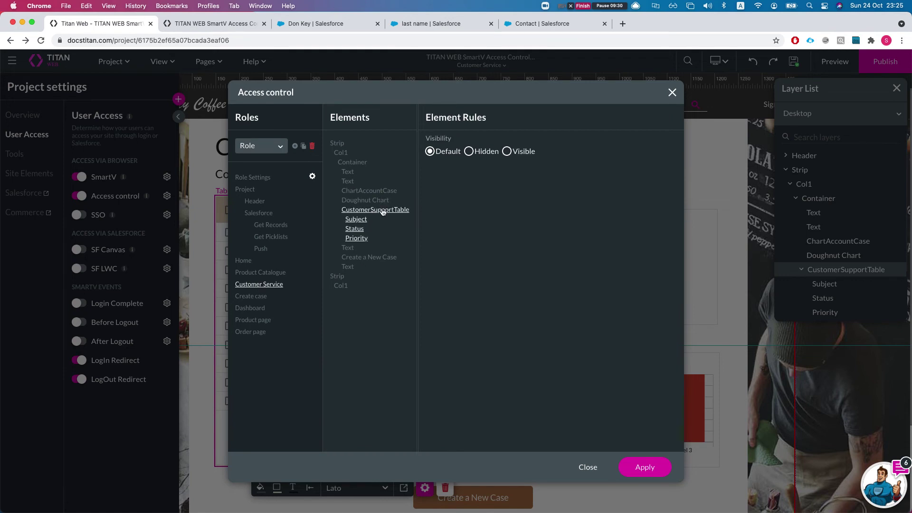
left_click(469, 151)
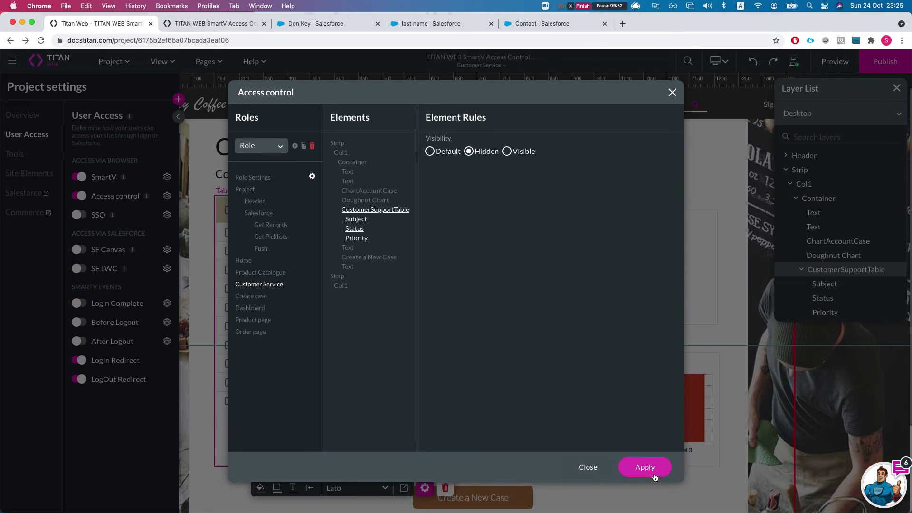
left_click(645, 470)
left_click(794, 61)
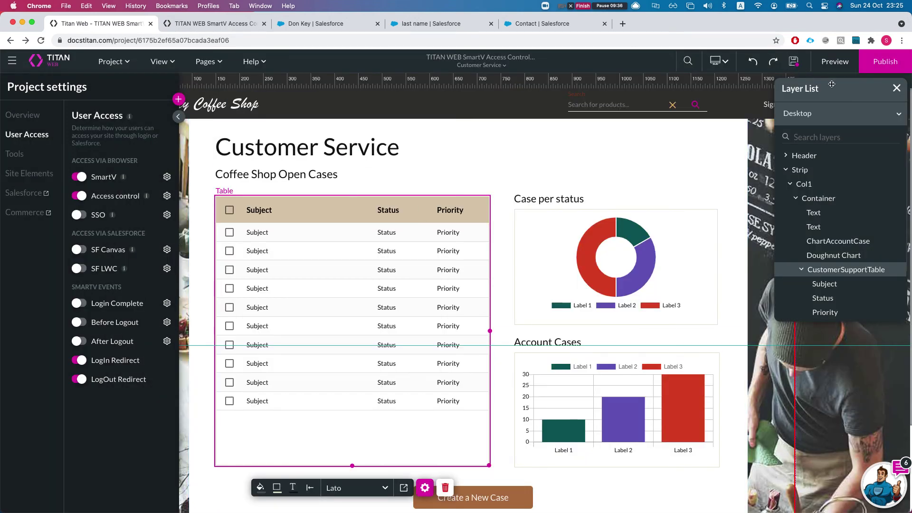
left_click(836, 62)
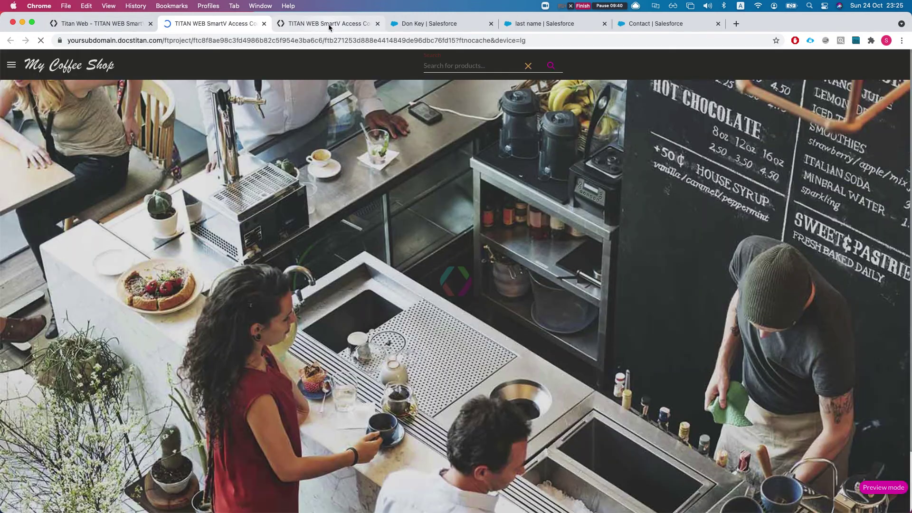
middle_click(329, 27)
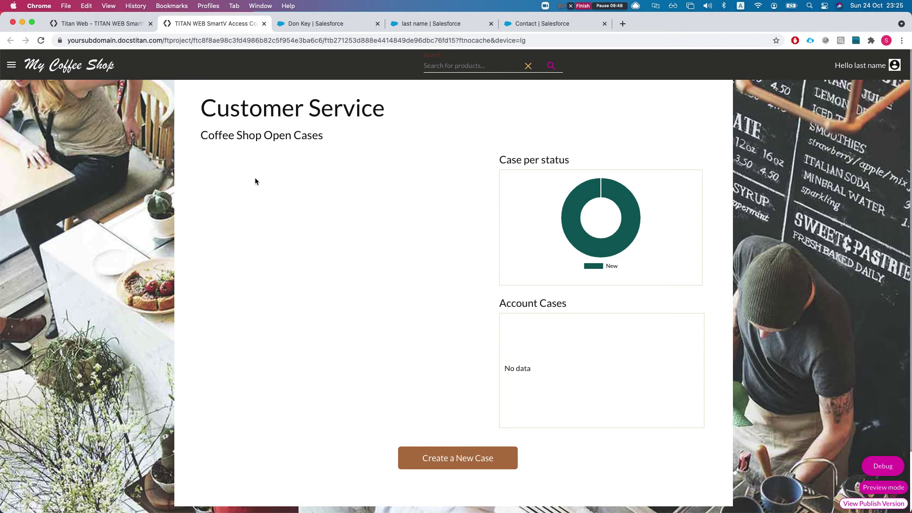
left_click(124, 25)
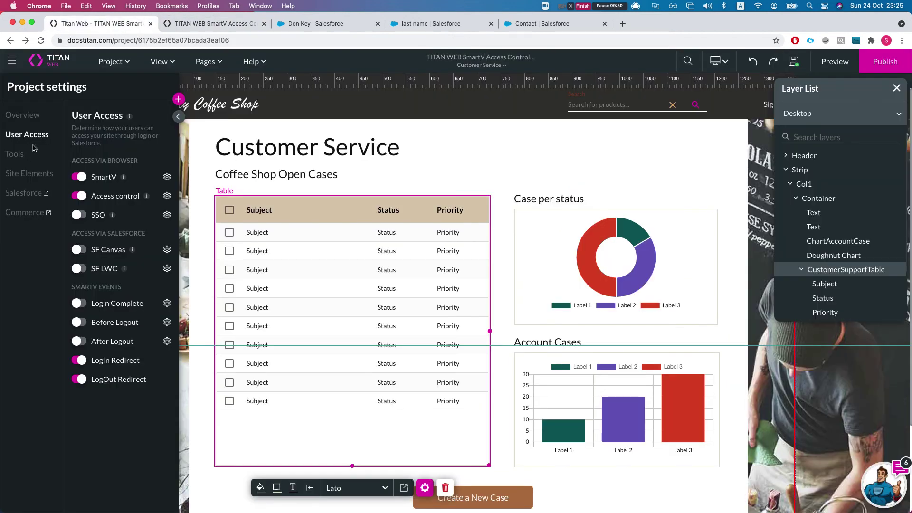
Duplicate the current access role.
left_click(168, 197)
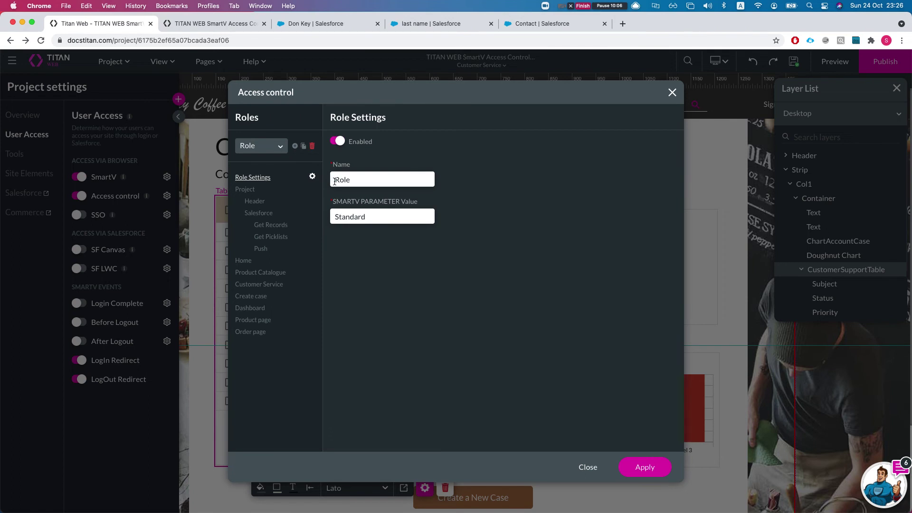
left_click(303, 147)
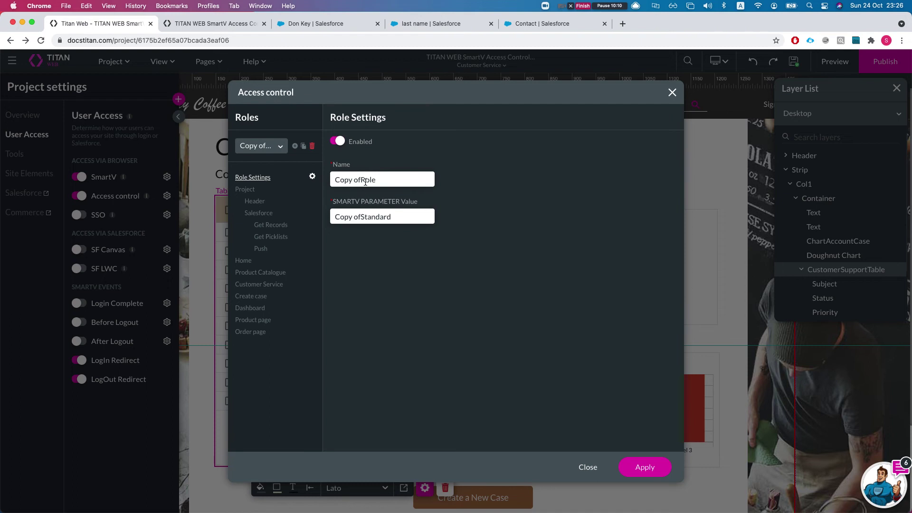
left_click_drag(376, 179, 334, 180)
left_click(262, 146)
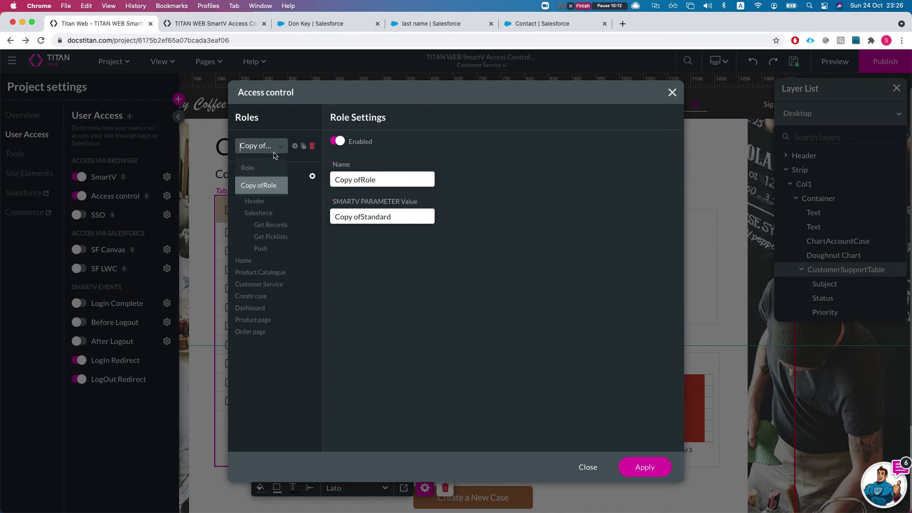
left_click(252, 170)
Rename the original role using its parameter value Standard.
double_click(357, 180)
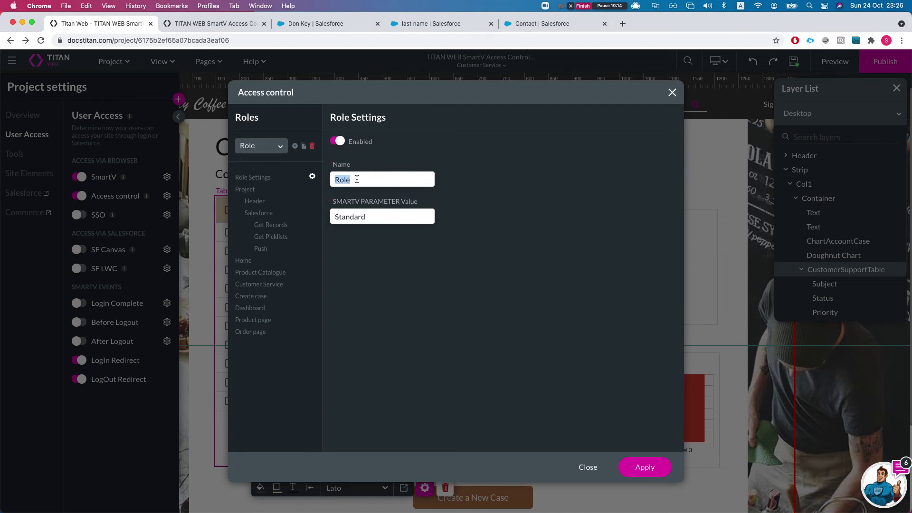
double_click(356, 219)
key("super+c")
left_click(357, 182)
key("super+v")
double_click(357, 180)
key("super+v")
type("C")
Rename the duplicated role to Power Contact.
left_click(263, 146)
left_click(263, 198)
triple_click(370, 180)
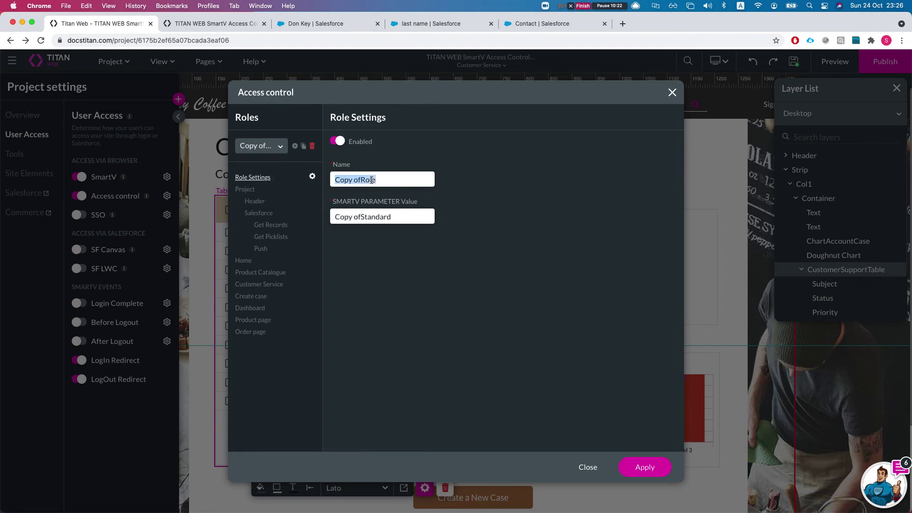
type("Pwo")
key("BackSpace")
key("BackSpace")
type("oer")
type("wer Contact")
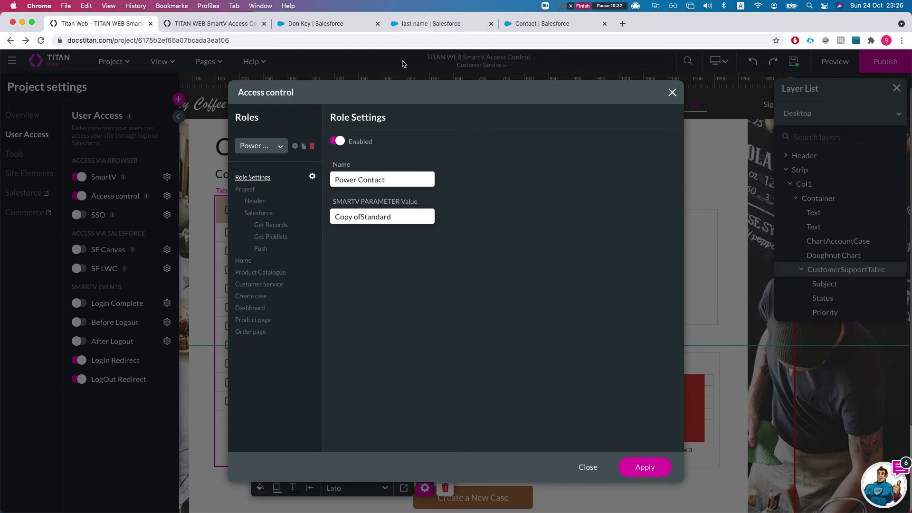
Set the new role's SMARTV PARAMETER Value to Power, copied from the Salesforce picklist.
left_click(530, 23)
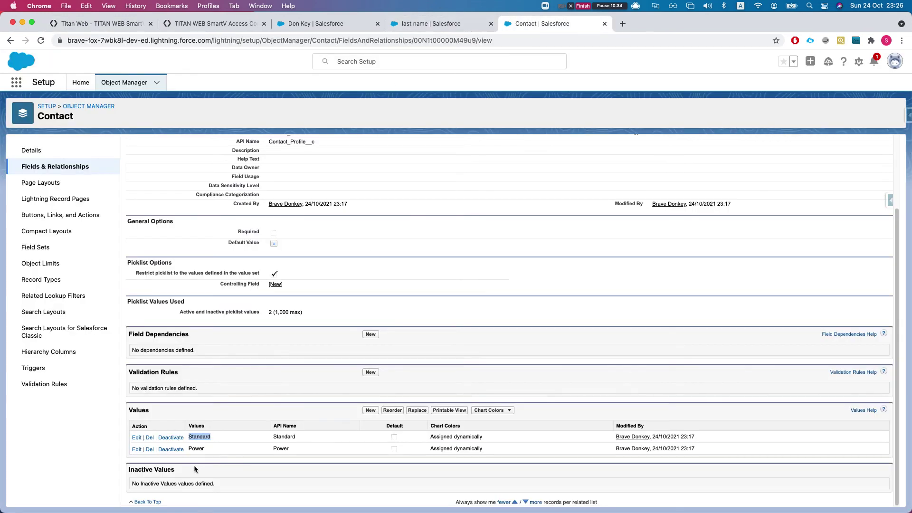
double_click(197, 448)
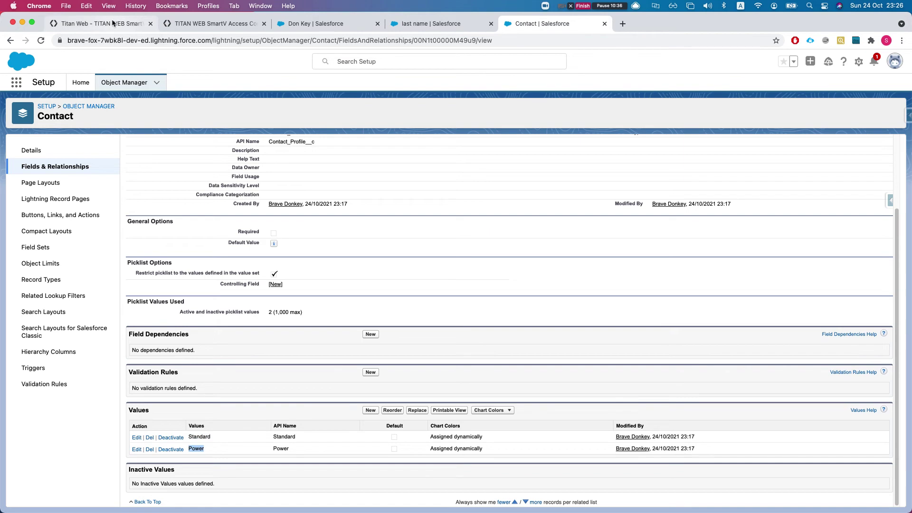
left_click(115, 22)
left_click(386, 221)
key("super+a")
key("super+v")
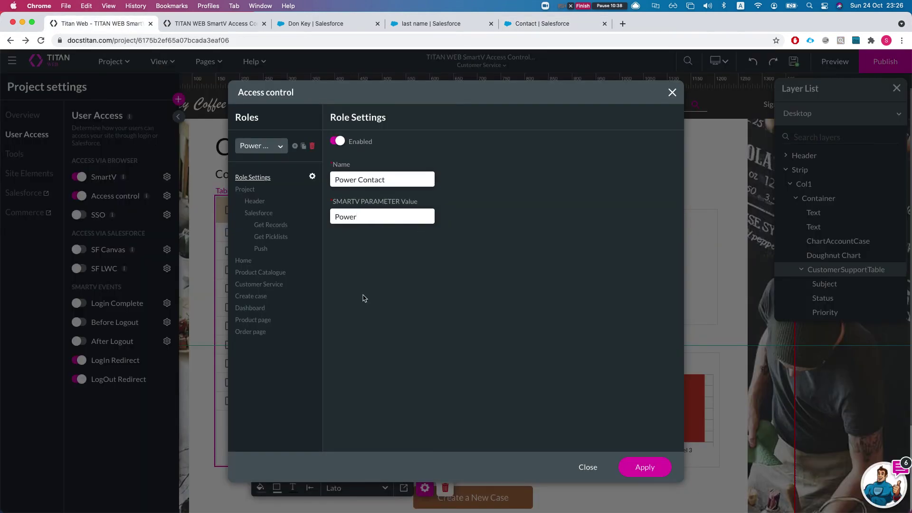
Keep the Customer Service CustomerSupportTable visible for the Power Contact role.
left_click(269, 275)
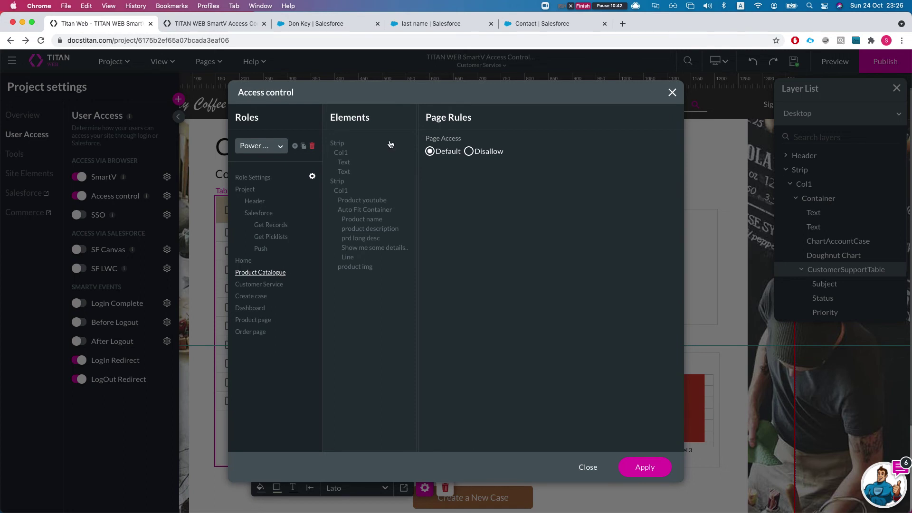
left_click(279, 286)
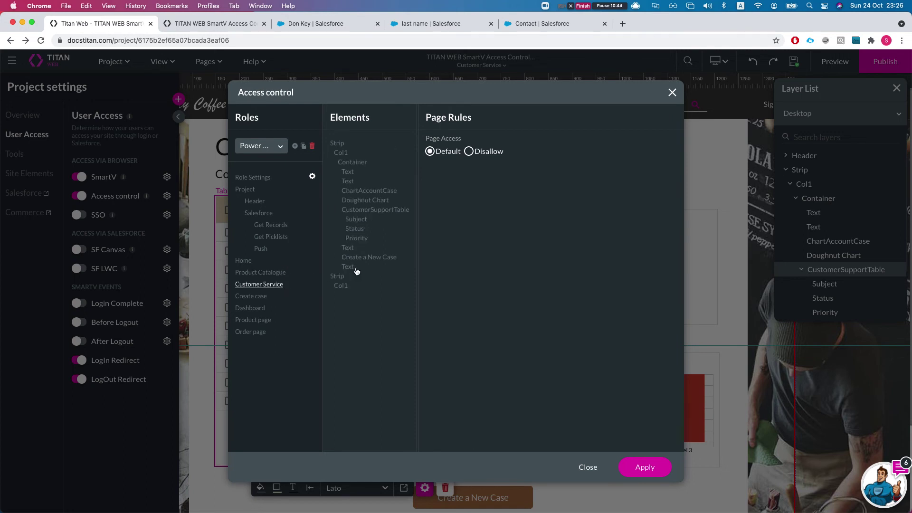
left_click(361, 210)
left_click(450, 155)
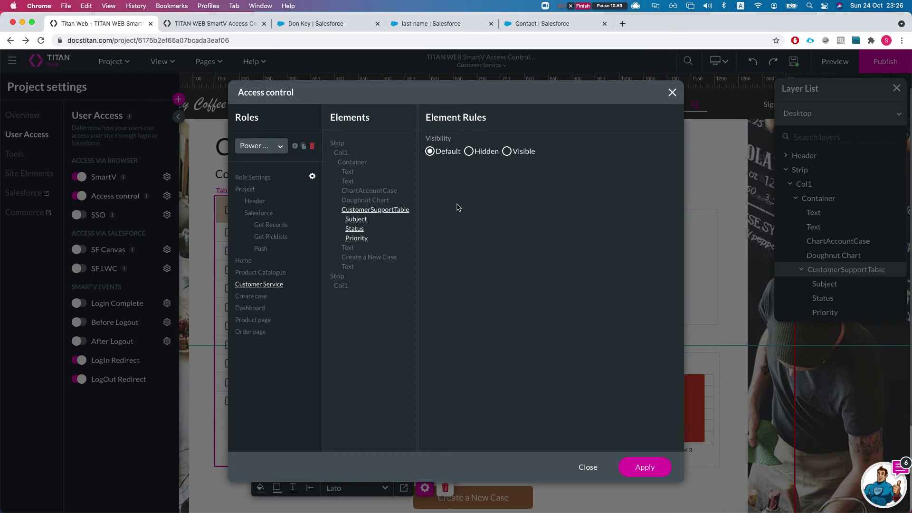
Reset the Create case page's case Priority field state to Default.
left_click(262, 297)
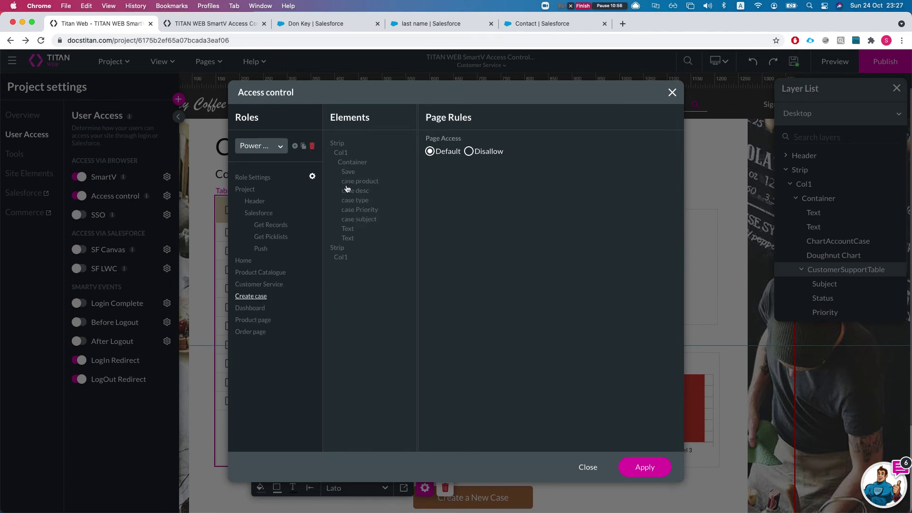
left_click(364, 210)
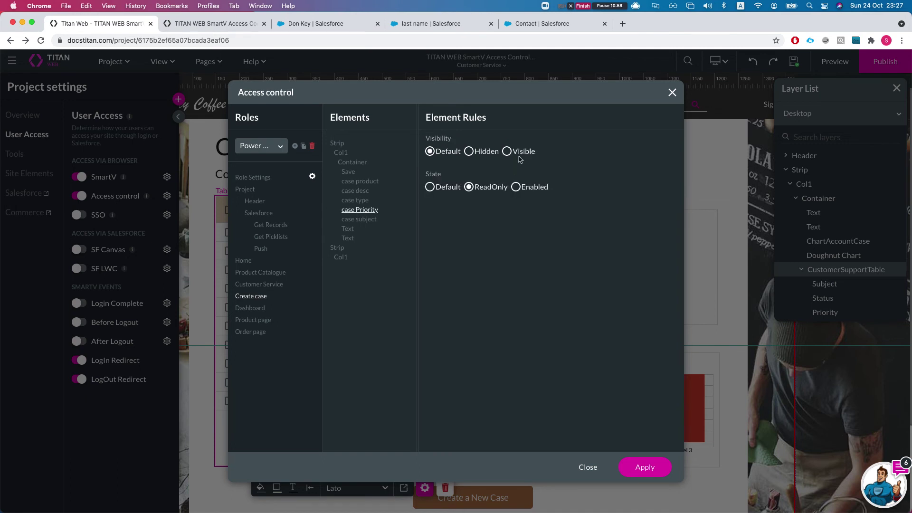
left_click(449, 189)
left_click_drag(442, 176, 436, 177)
Keep the 'Case - create a new case' push Status at Default and apply the rules.
left_click(263, 249)
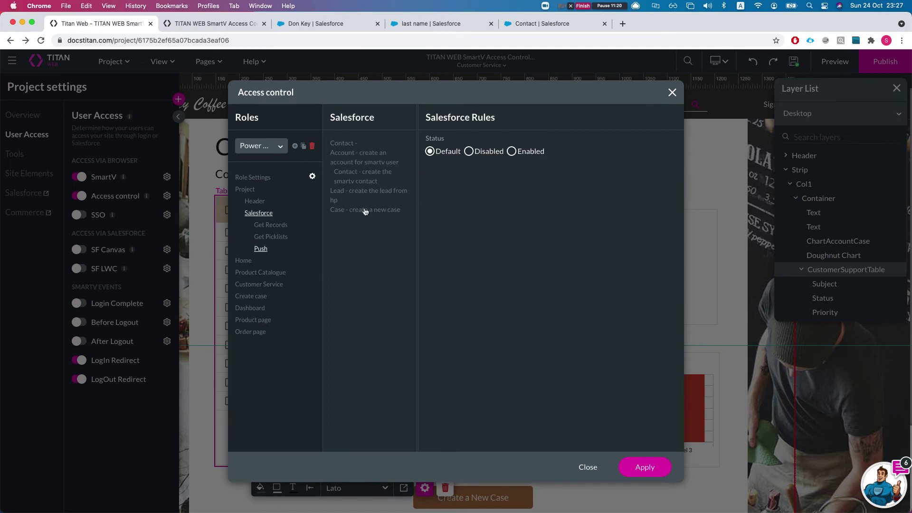
left_click(347, 213)
left_click(451, 152)
left_click(640, 468)
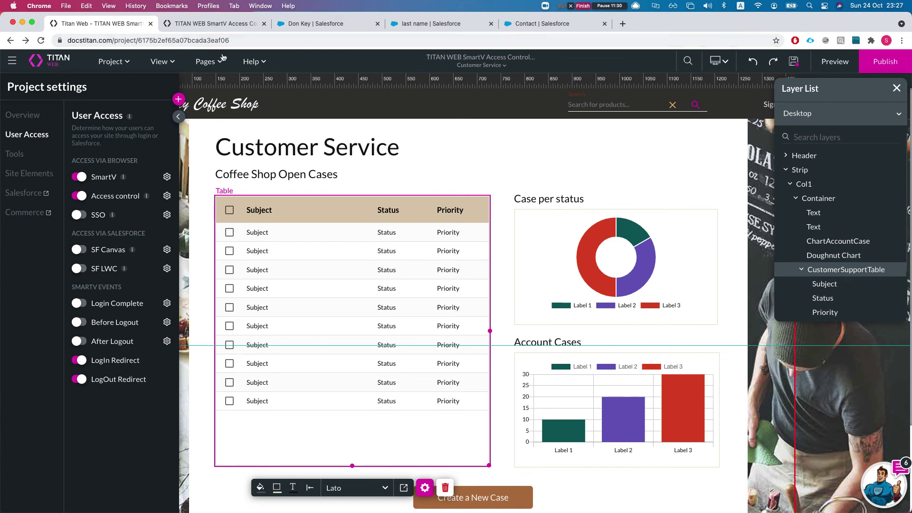
Check in the Debug panel that the preview user's smartv_permission is Standard.
left_click(214, 23)
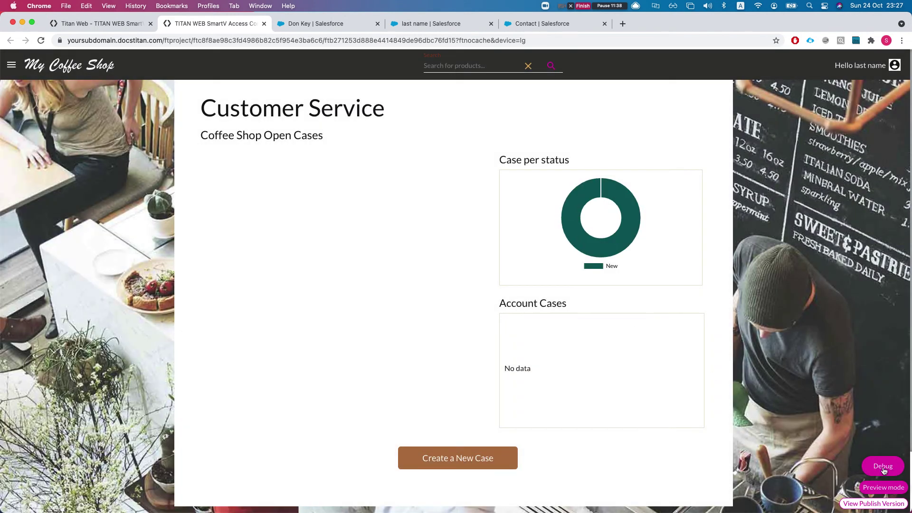
left_click(883, 467)
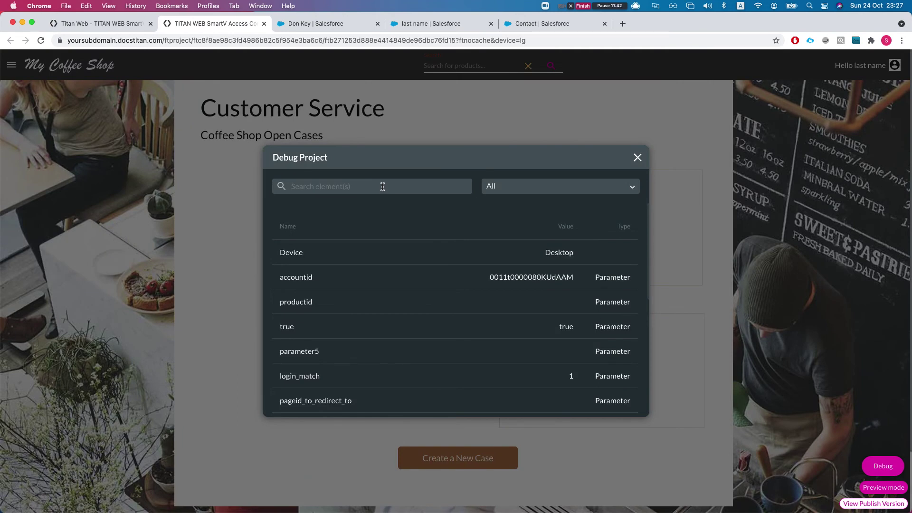
type("user")
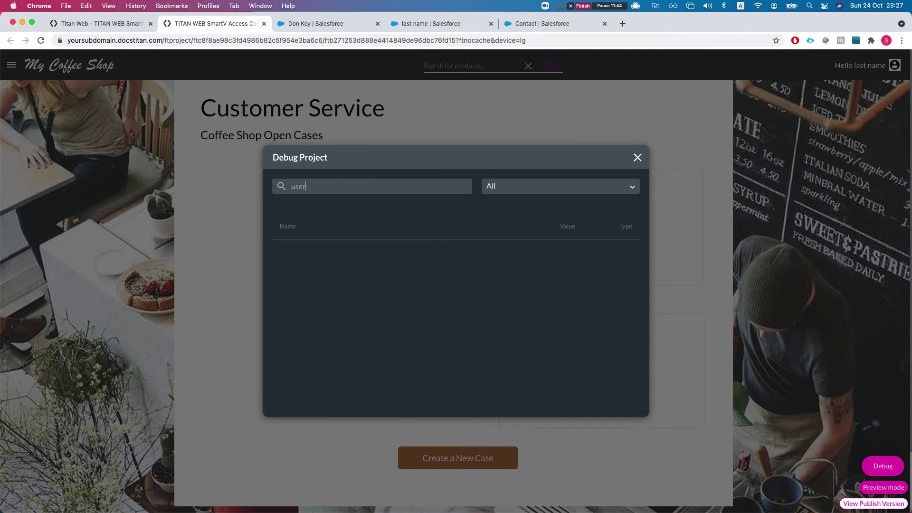
key("BackSpace")
key("BackSpace")
key("BackSpace")
scroll(530, 338, "down", 5)
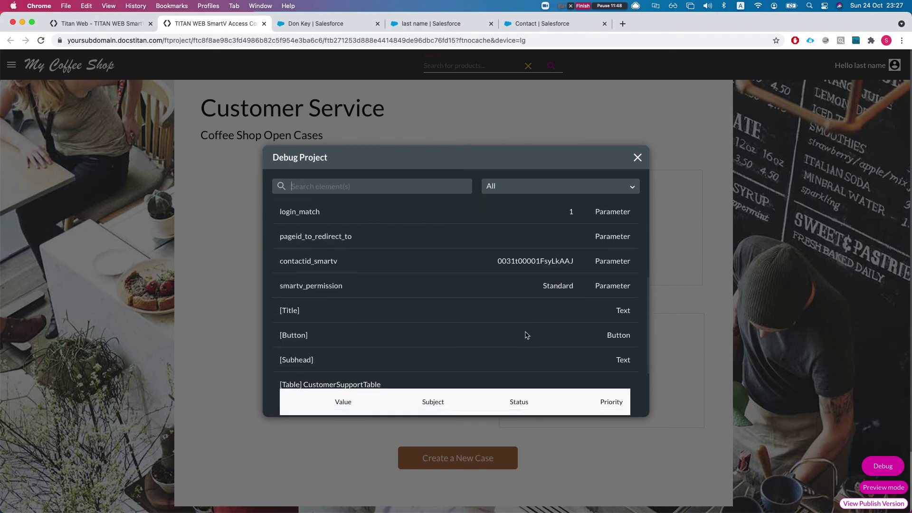
scroll(434, 333, "down", 1)
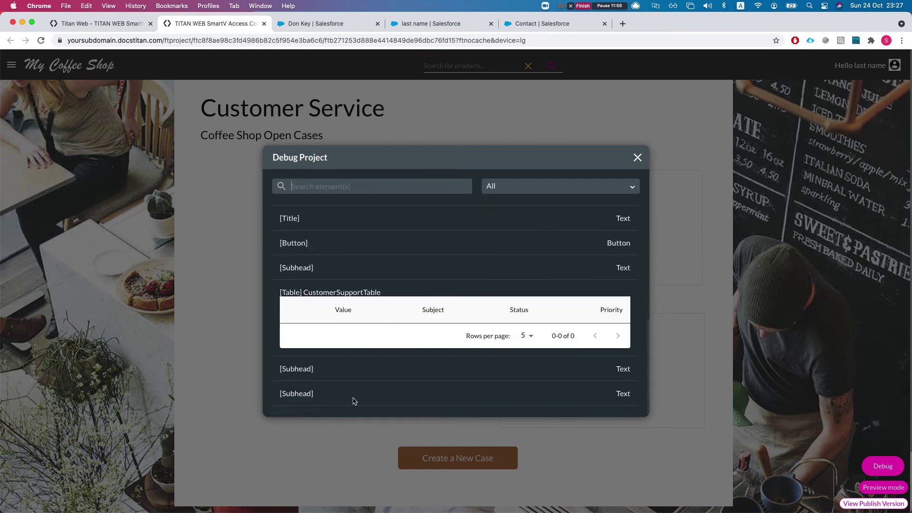
scroll(377, 377, "up", 5)
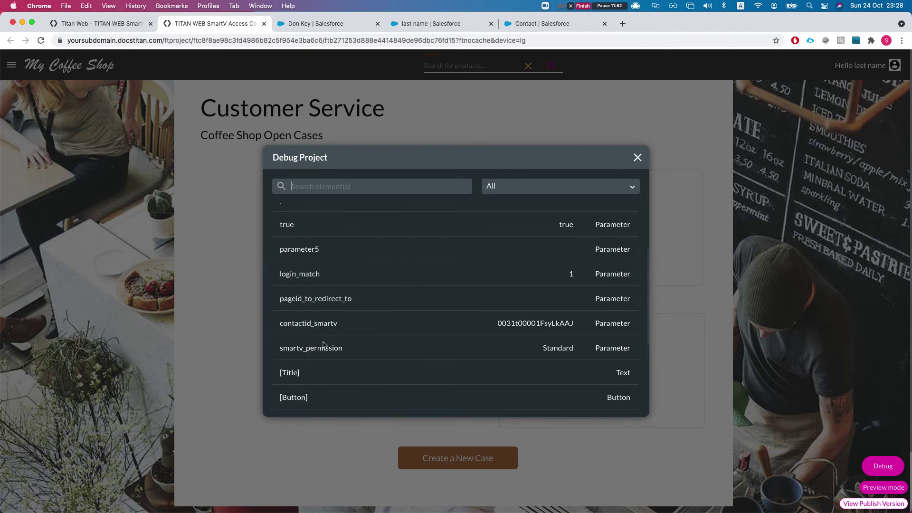
left_click_drag(322, 350, 341, 350)
double_click(546, 349)
left_click(638, 157)
Sign out of the coffee shop site and copy the Power contact's e-mail in Salesforce.
left_click(878, 63)
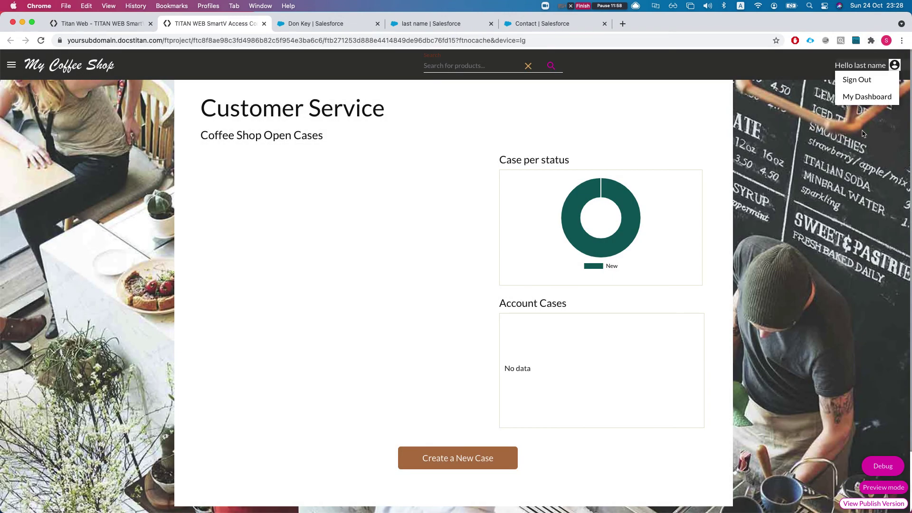
left_click(858, 80)
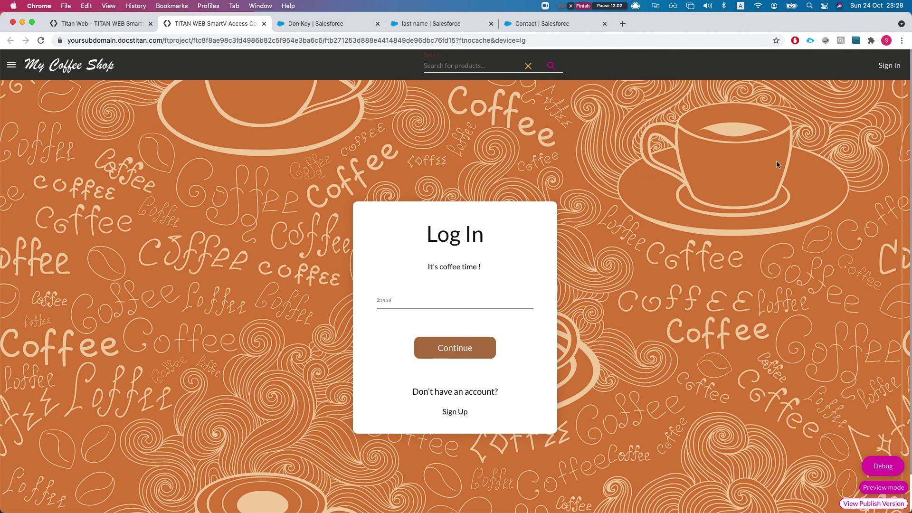
left_click(327, 22)
left_click_drag(492, 257, 397, 255)
key("super+c")
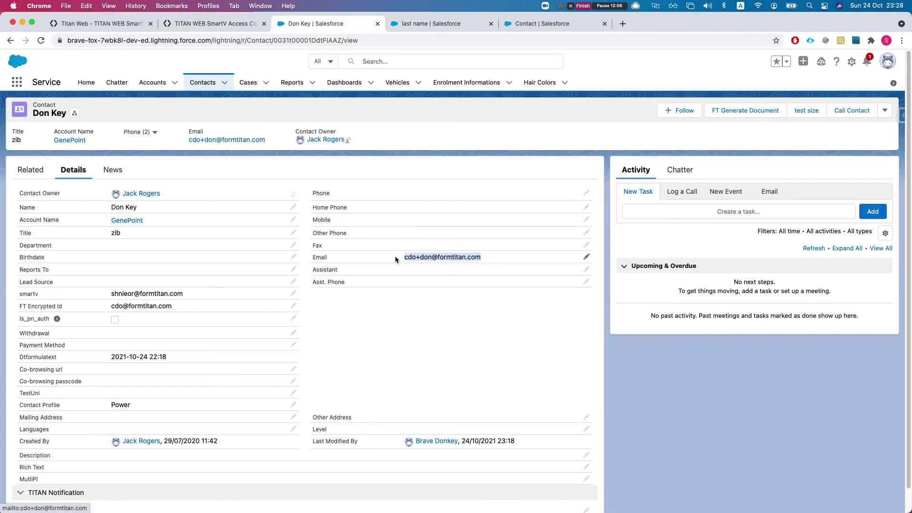
Log in to the coffee shop site with the copied e-mail and the emailed verification code.
left_click(72, 23)
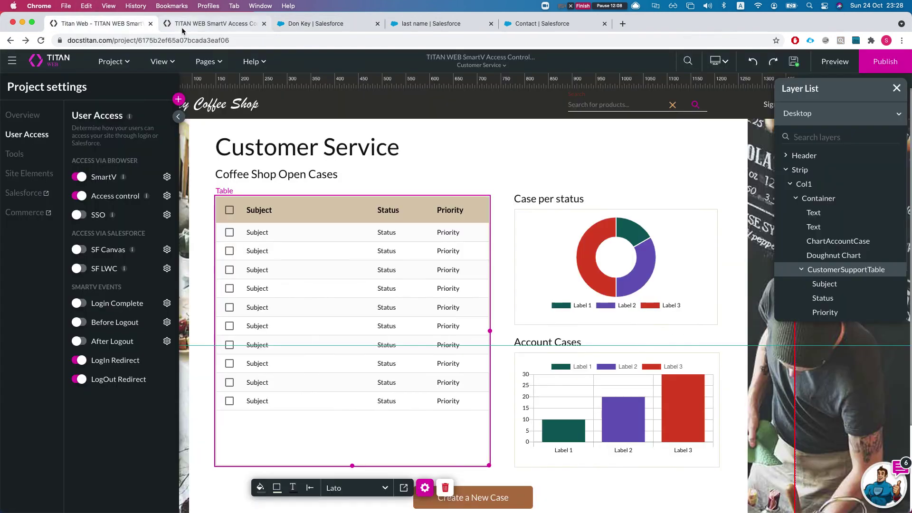
left_click(182, 24)
left_click(428, 302)
key("super+v")
left_click(438, 357)
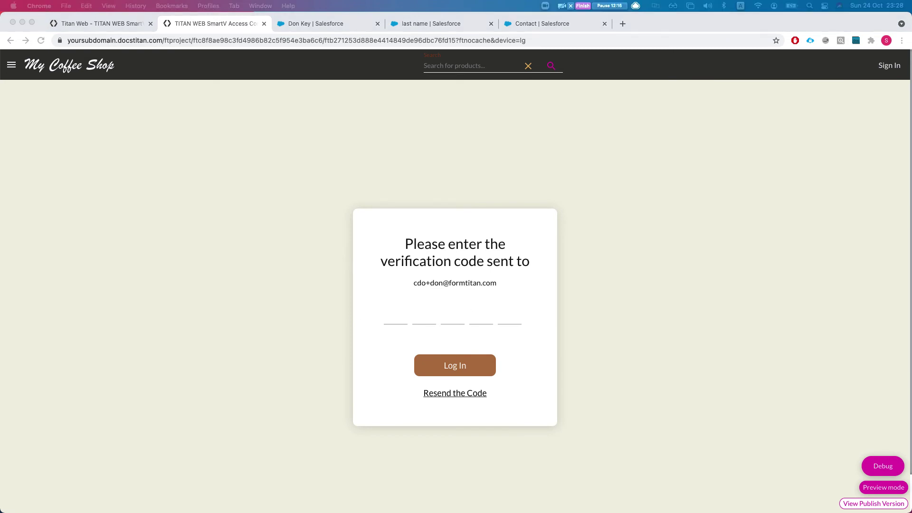
left_click(468, 300)
key("super+v")
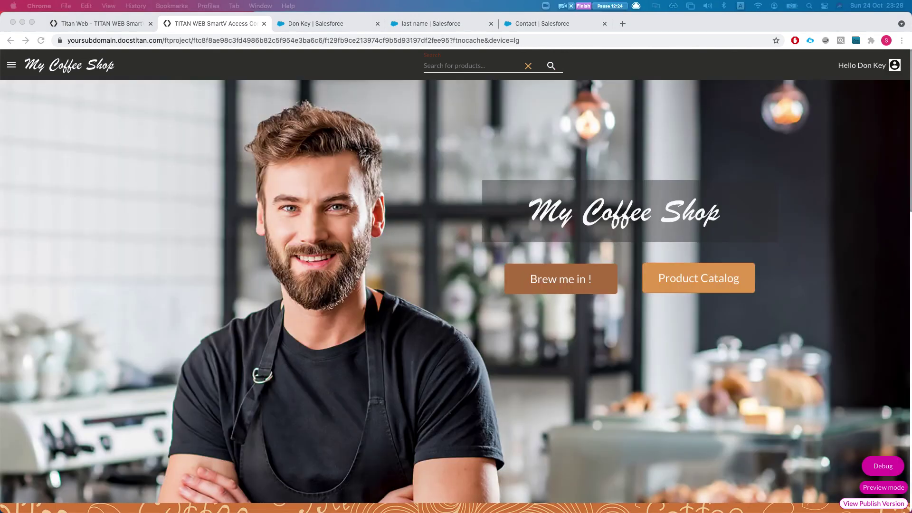
left_click(11, 62)
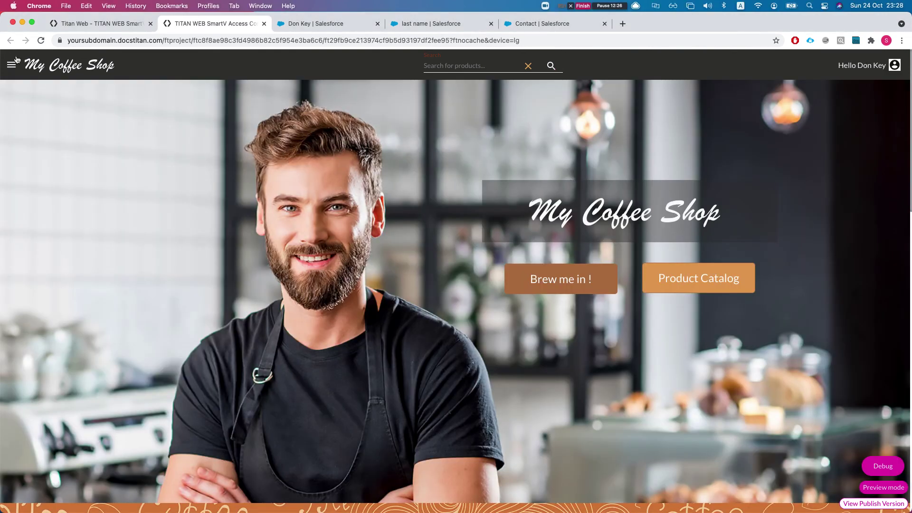
Go to Customer Service, start a new case and set its priority to High.
left_click(11, 66)
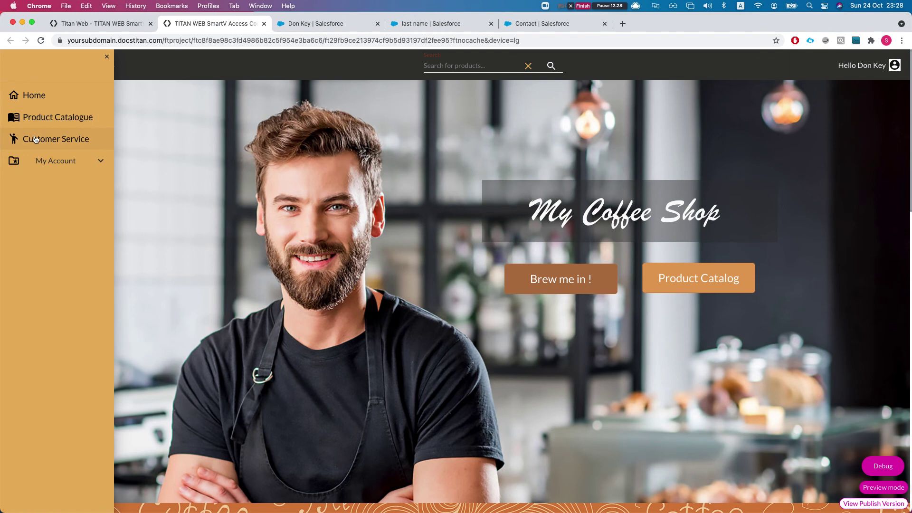
left_click(38, 139)
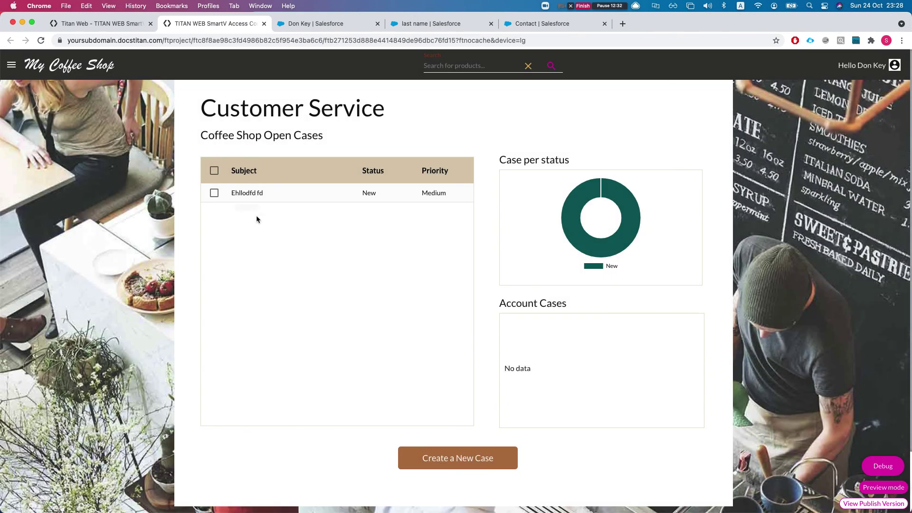
left_click(452, 457)
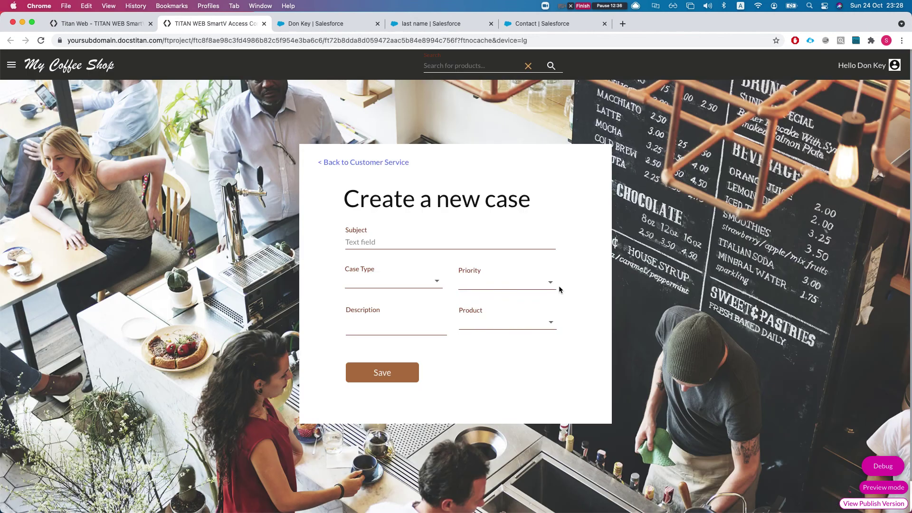
left_click(523, 284)
left_click(475, 304)
Enter 'power' as the case subject.
left_click(421, 243)
type("test")
key("BackSpace")
key("BackSpace")
key("BackSpace")
key("BackSpace")
type("pwer")
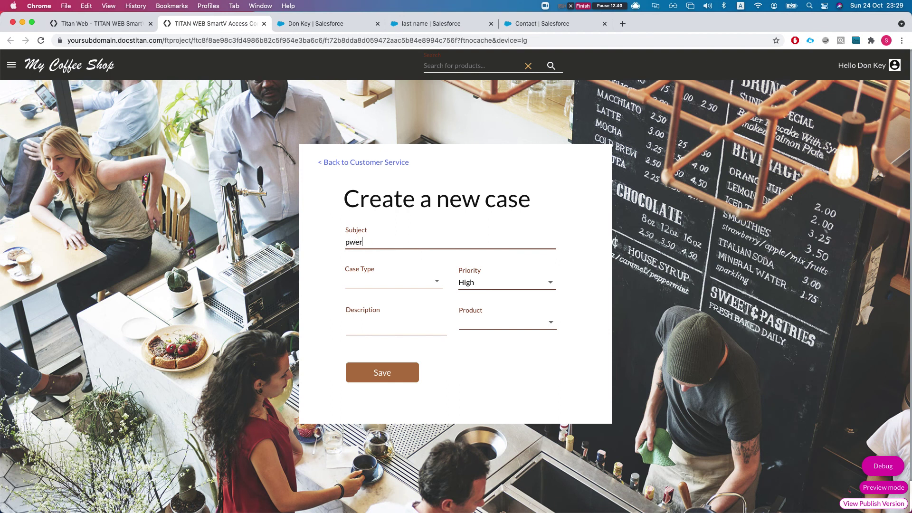
key("BackSpace")
key("BackSpace")
type("po")
Set case type Mechanical and product GC1040, add a description, save, and go back.
left_click(504, 282)
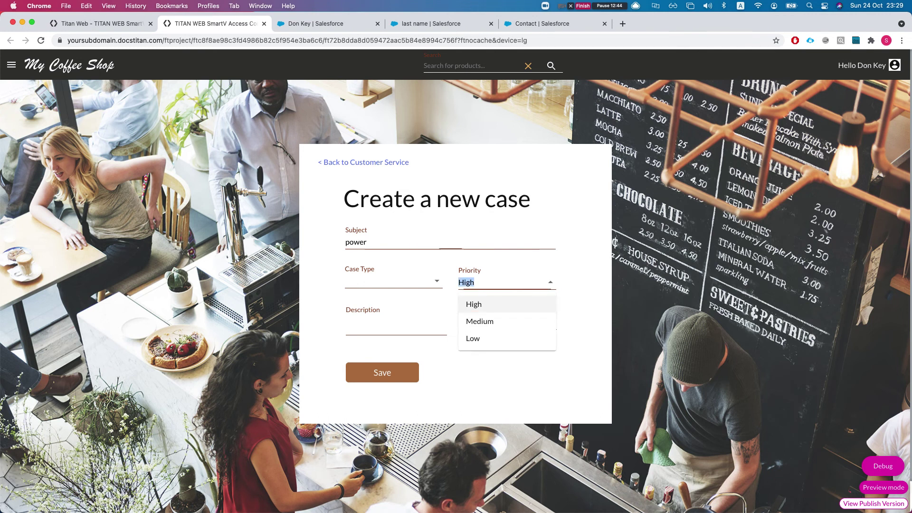
left_click(390, 284)
left_click(388, 311)
left_click(504, 323)
left_click(475, 343)
left_click(394, 324)
type("sdfdsfsdf")
left_click(386, 369)
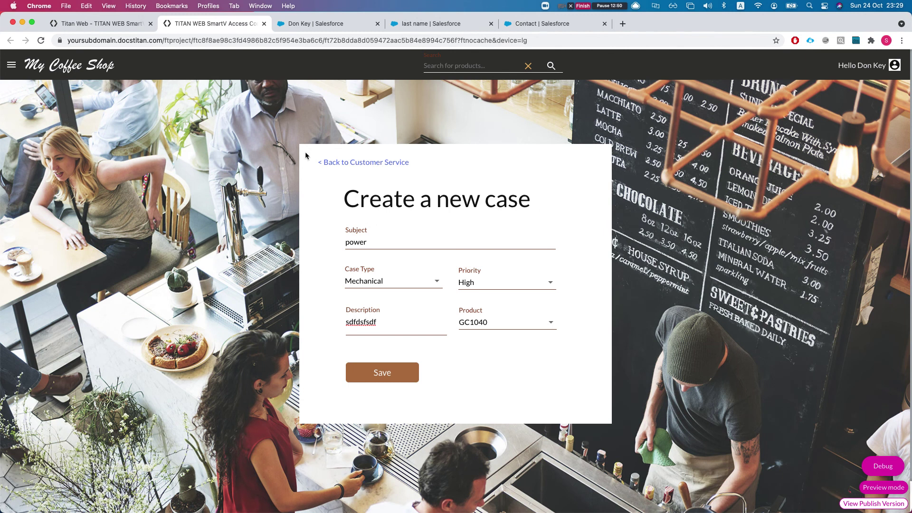
left_click(332, 162)
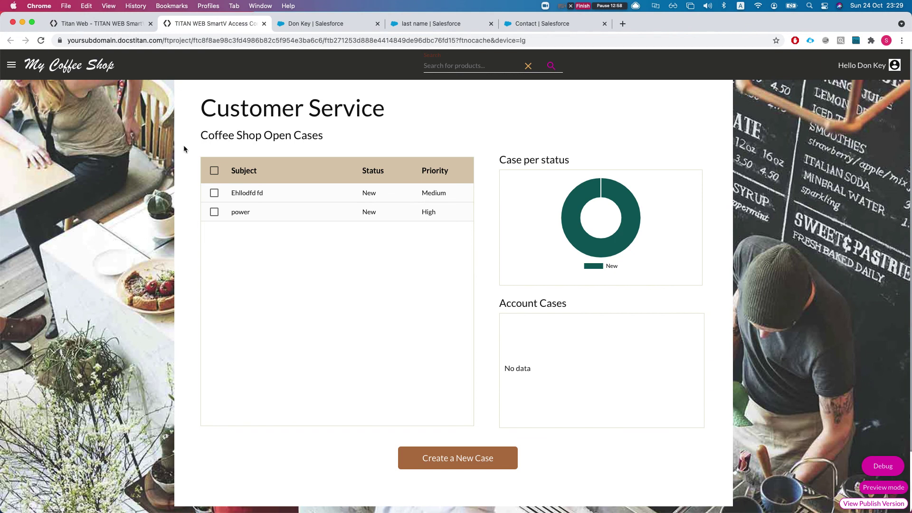
View the live site's My Account > My Statistics charts, then return to the editor's Customer Service page.
left_click(85, 26)
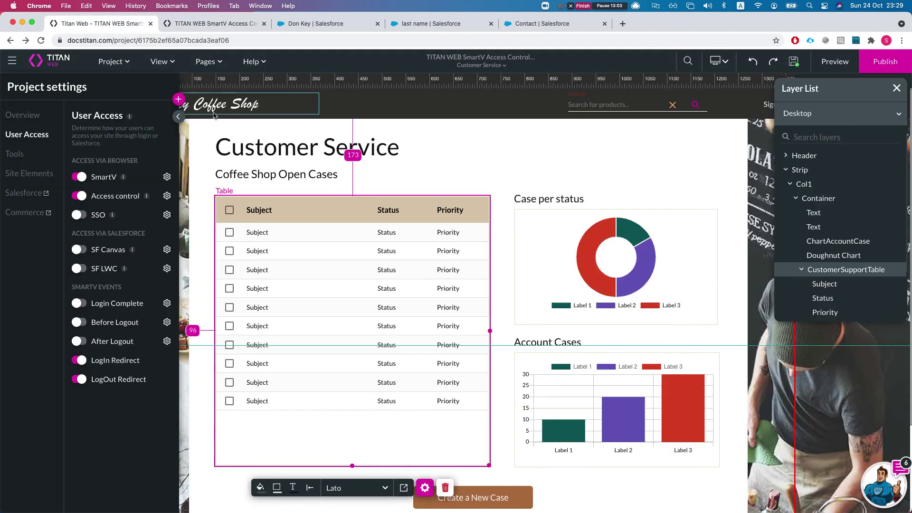
left_click(208, 61)
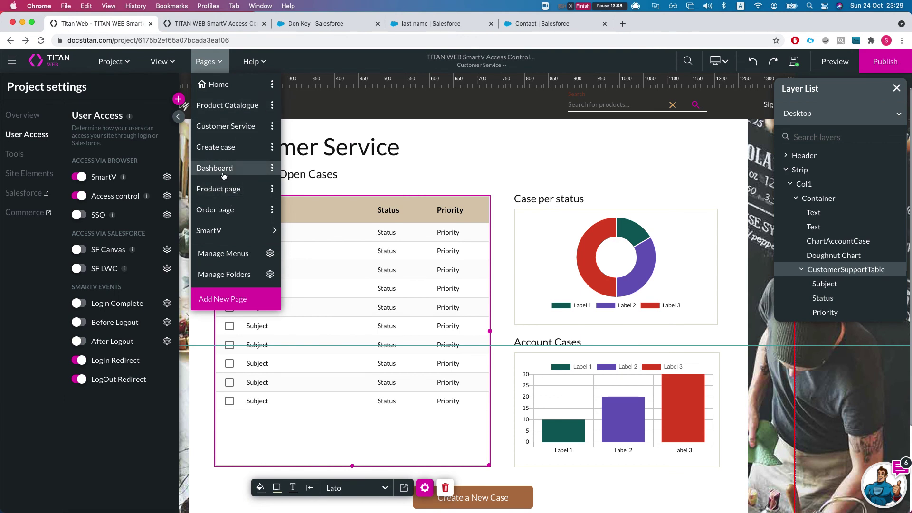
left_click(190, 24)
left_click(20, 70)
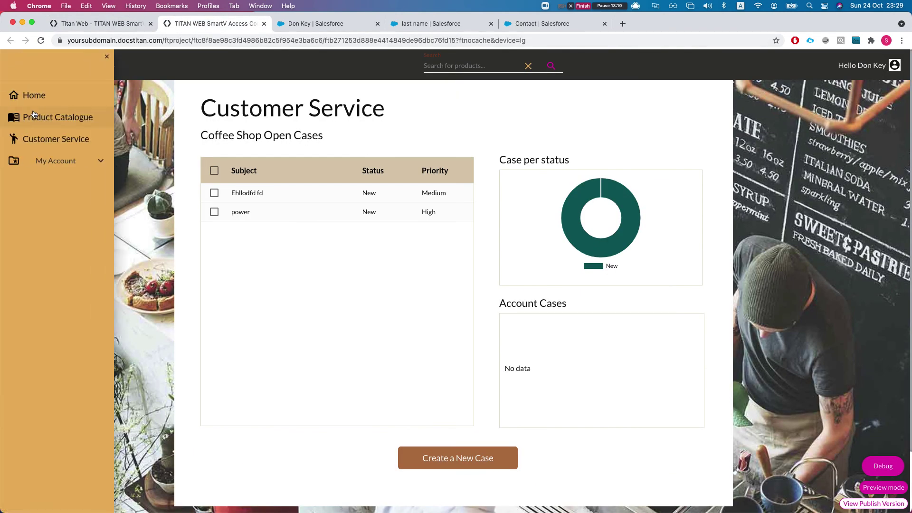
left_click(50, 170)
left_click(34, 185)
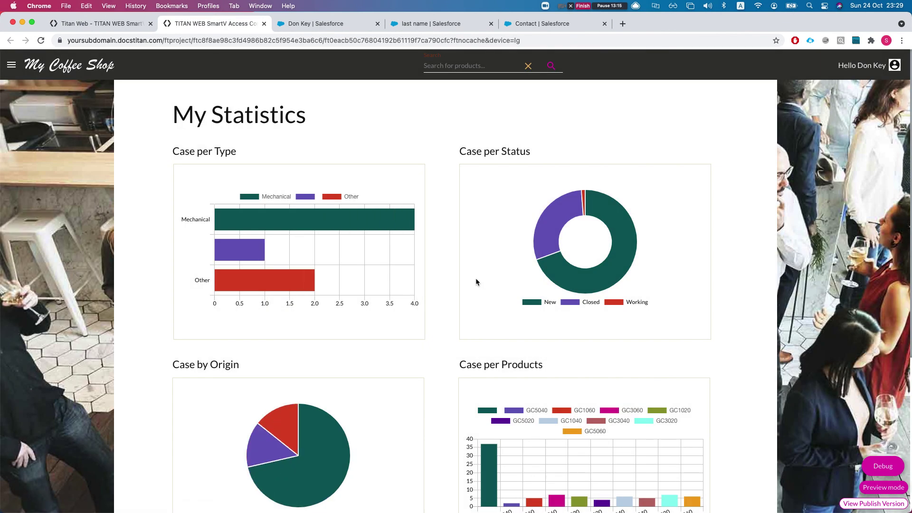
scroll(415, 274, "down", 3)
scroll(414, 269, "up", 3)
left_click(95, 23)
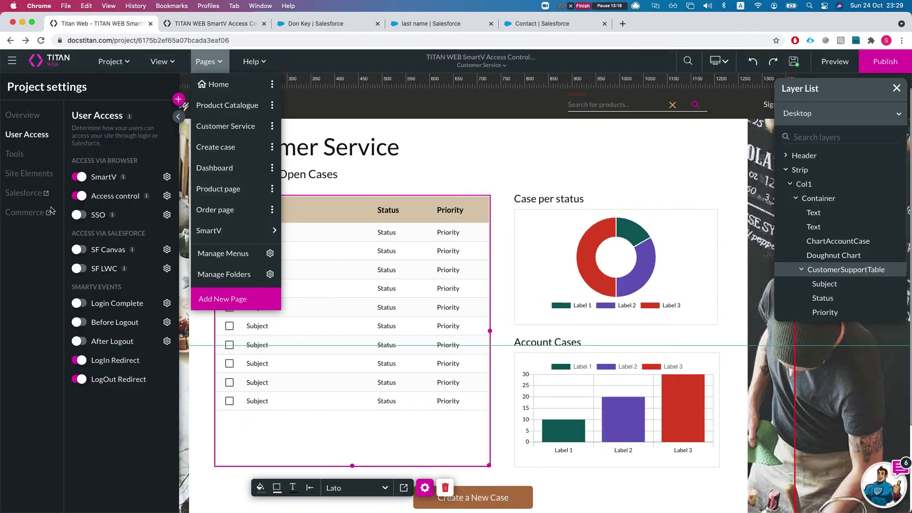
left_click(27, 252)
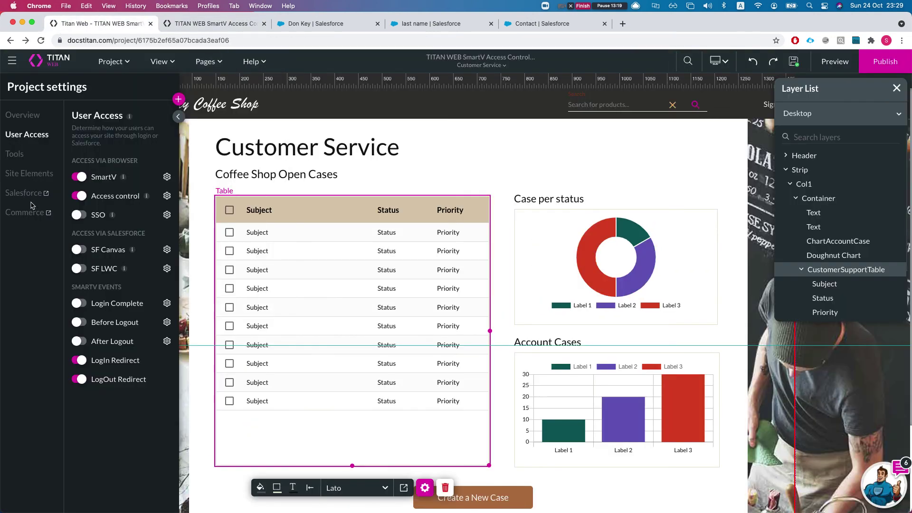
Check the Dashboard page's access rules and switch the editor to the Dashboard page.
left_click(166, 196)
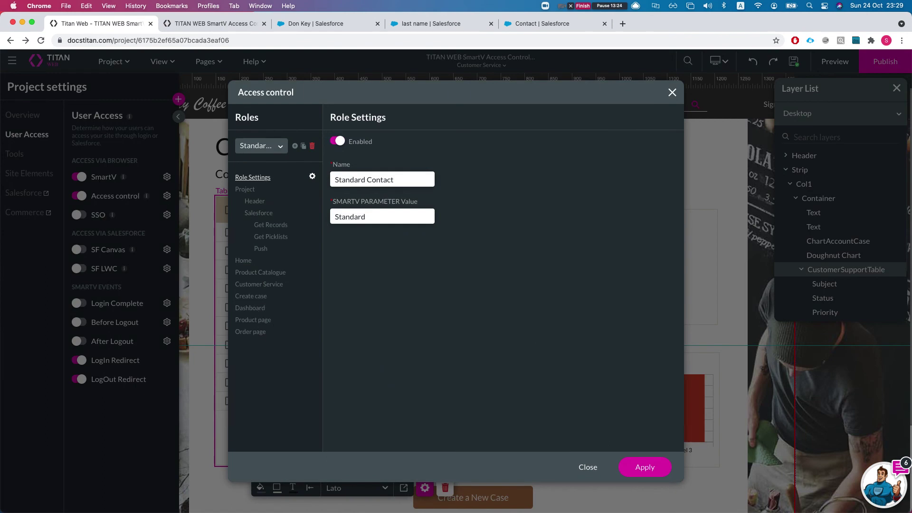
left_click(263, 309)
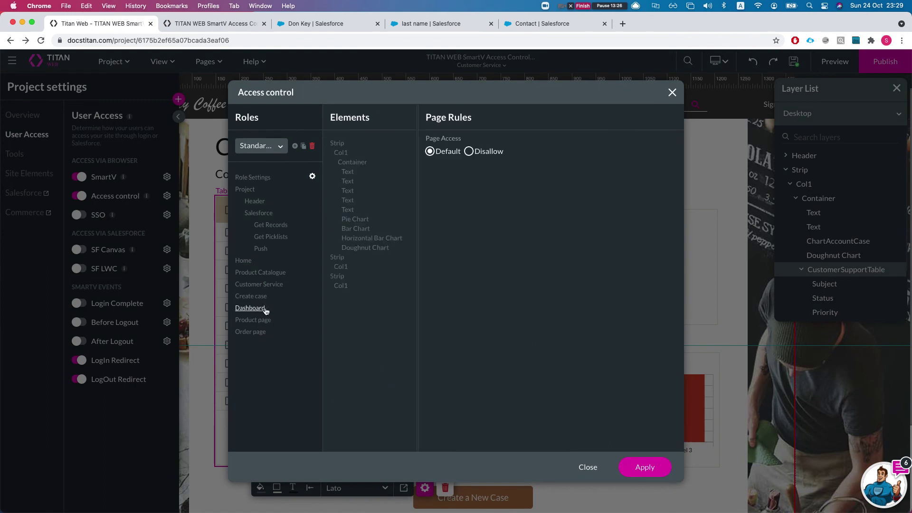
left_click(588, 468)
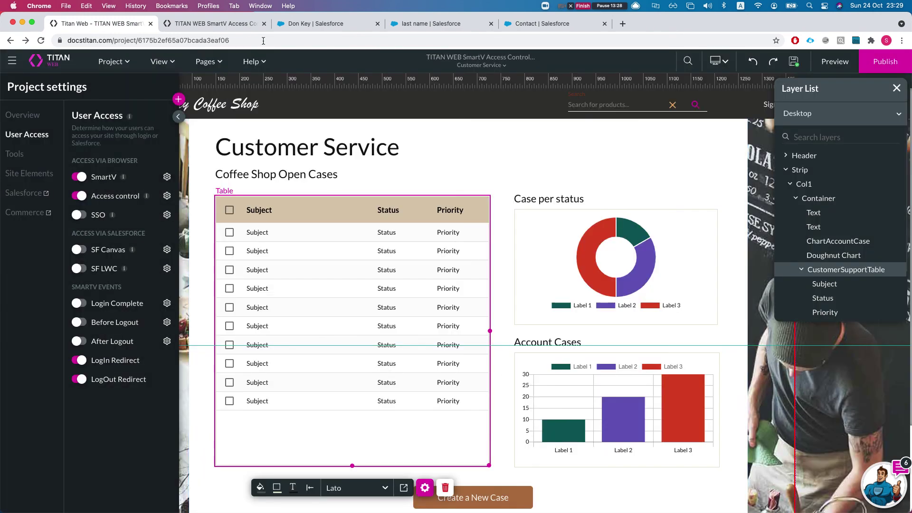
left_click(220, 63)
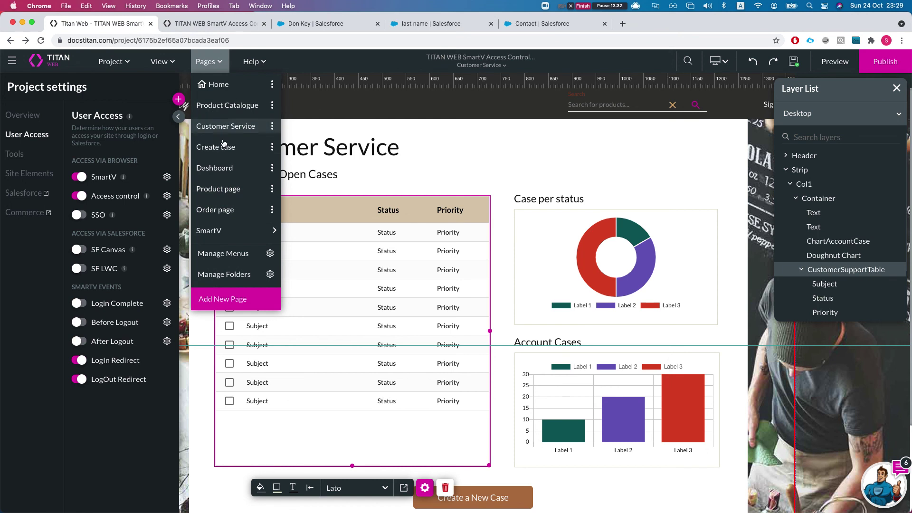
left_click(221, 172)
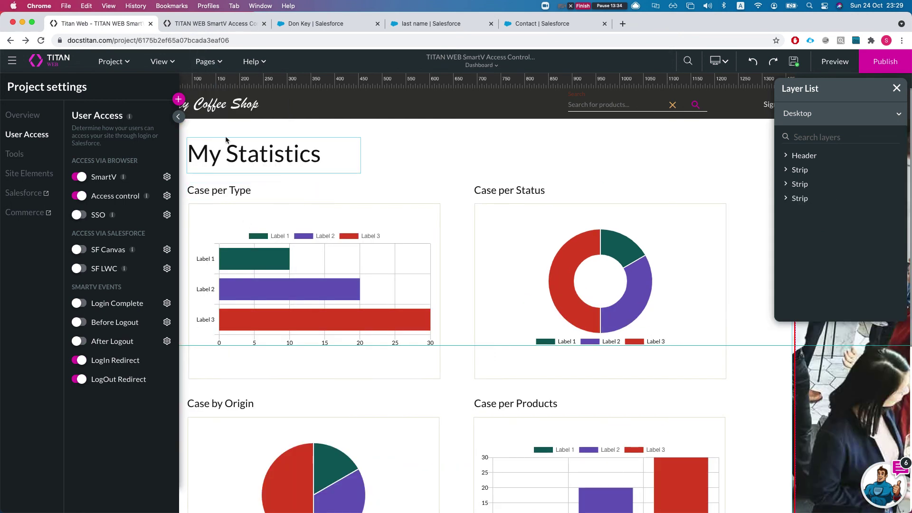
left_click(19, 153)
left_click(14, 135)
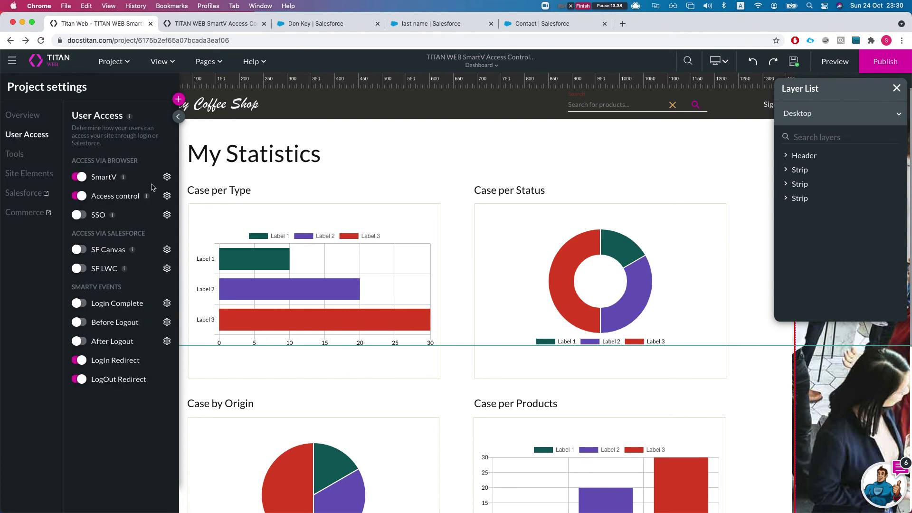
Set Dashboard Page Access to Disallow for Standard Contact, apply it, and save the project.
left_click(166, 195)
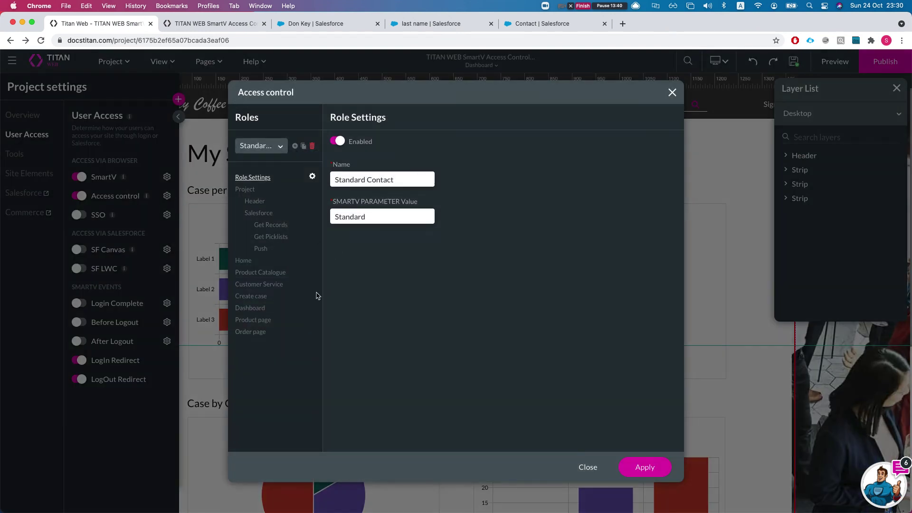
left_click(263, 309)
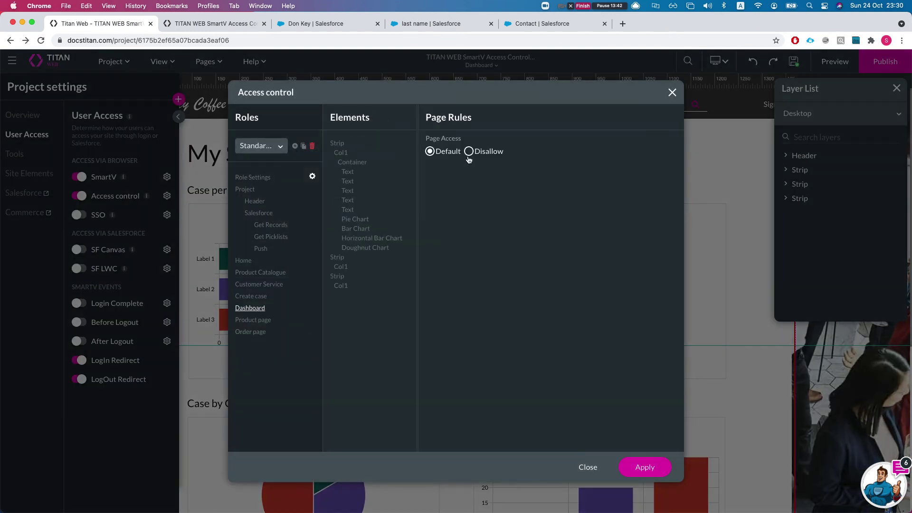
left_click_drag(452, 138, 442, 138)
left_click(469, 151)
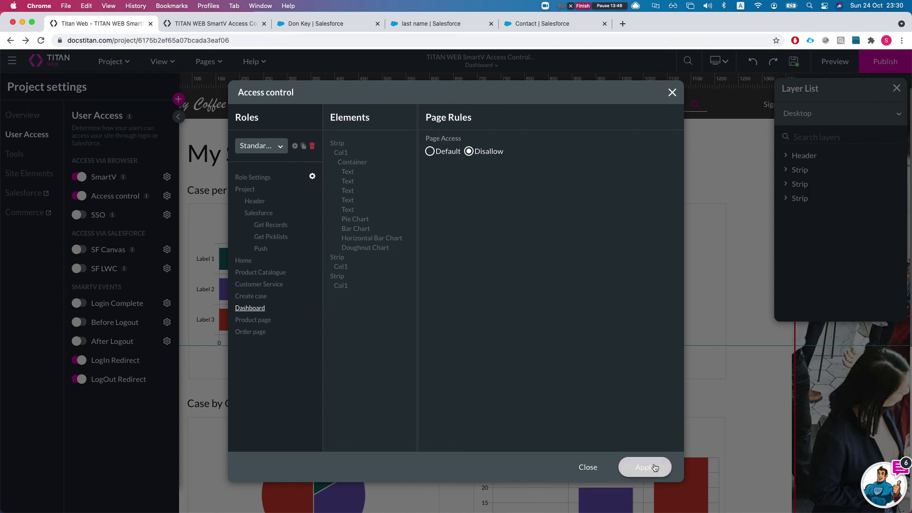
left_click(651, 464)
left_click(802, 65)
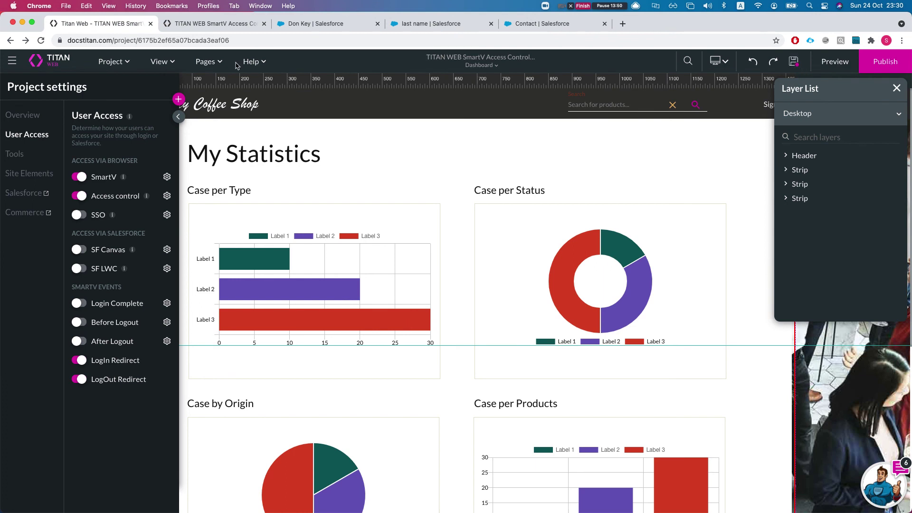
On the live site go Home, then open My Account > My Statistics, and return to the editor.
left_click(214, 23)
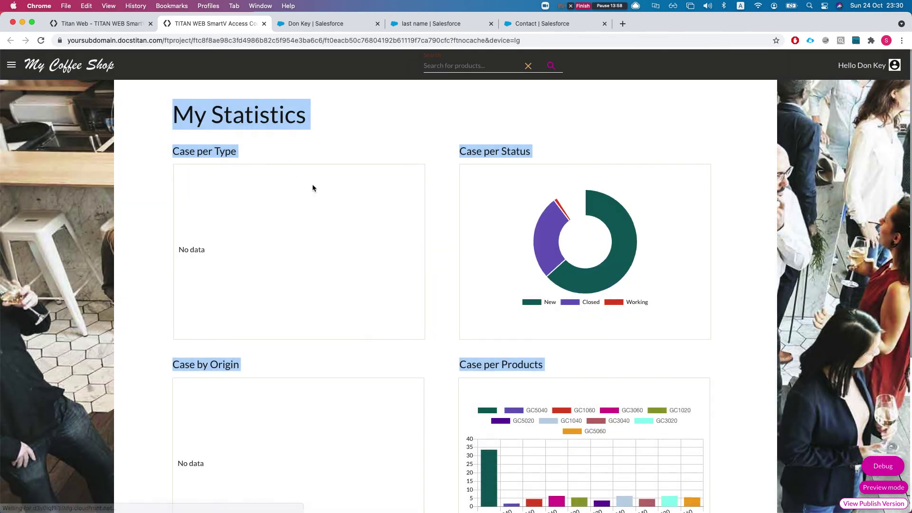
left_click(12, 65)
left_click(34, 97)
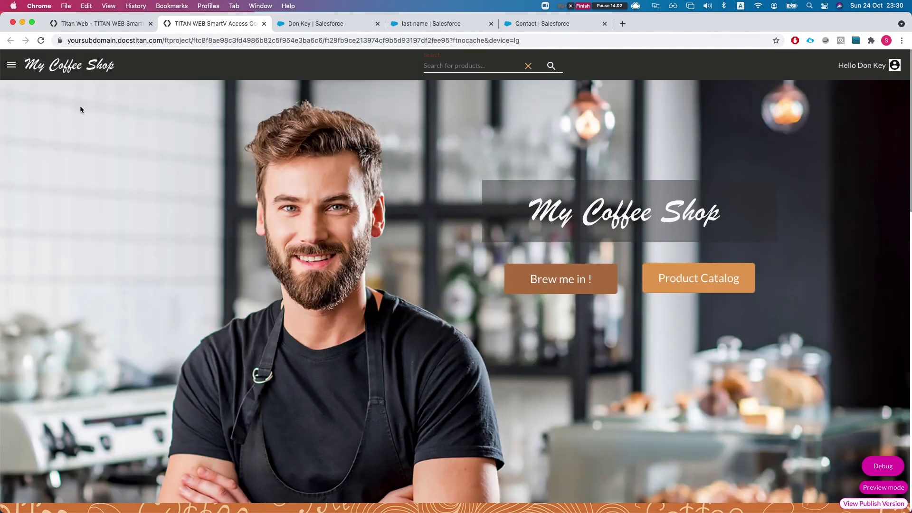
left_click(11, 65)
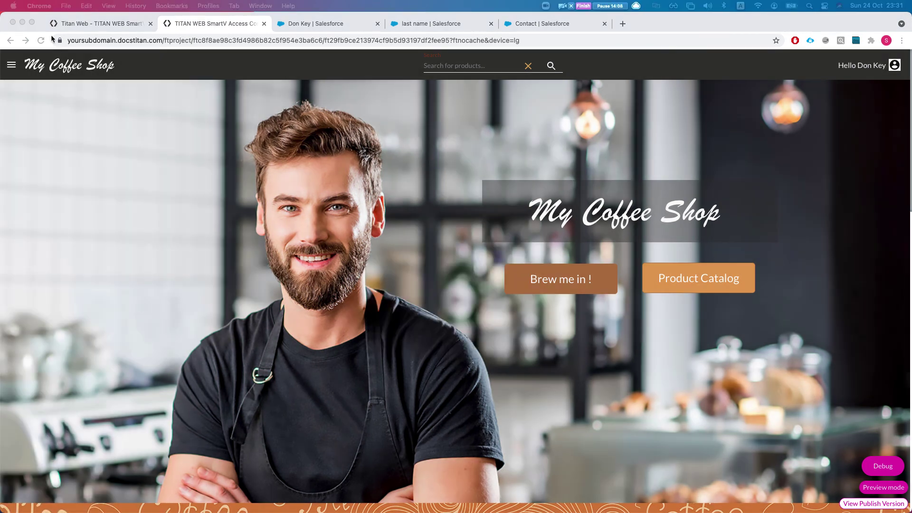
left_click(11, 65)
left_click(12, 65)
left_click(55, 161)
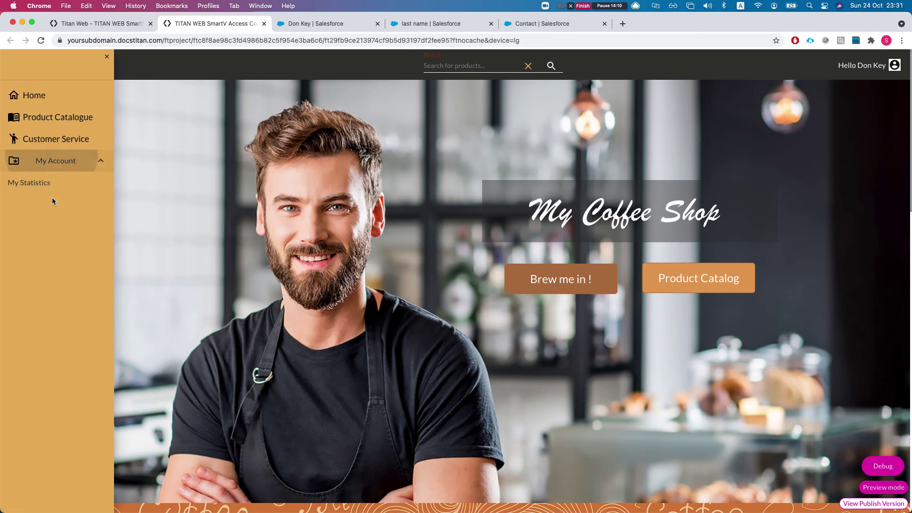
left_click(29, 183)
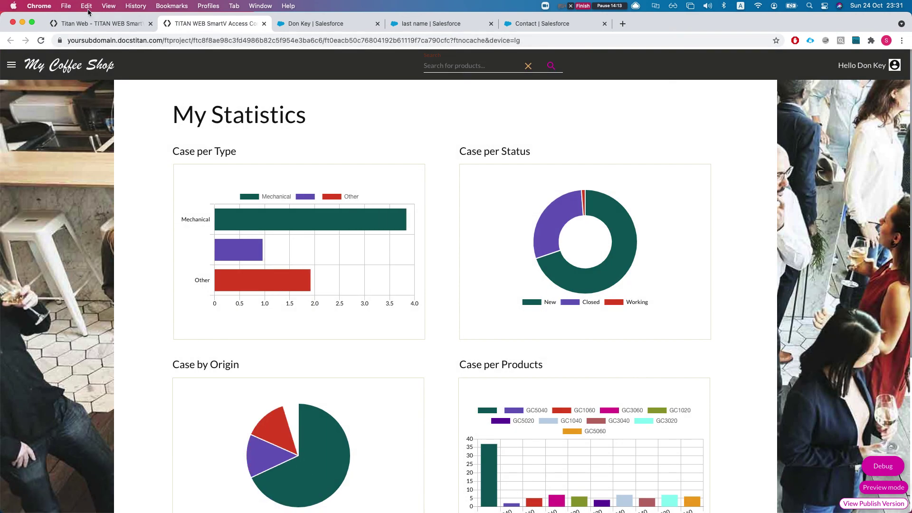
left_click(89, 22)
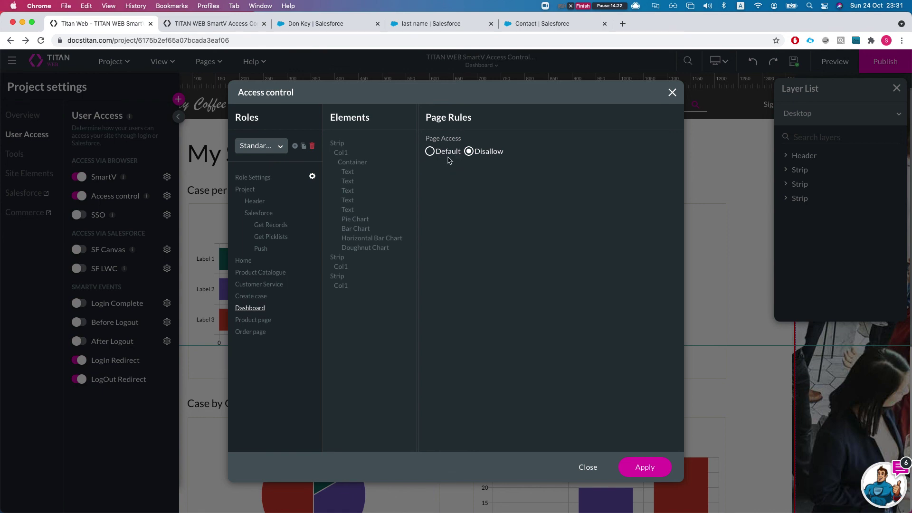
Choose the Power Contact role, set Dashboard Page Access to Disallow, apply, and save.
left_click(251, 146)
left_click(478, 199)
left_click(430, 152)
left_click(256, 152)
left_click(255, 181)
left_click(469, 151)
left_click(645, 467)
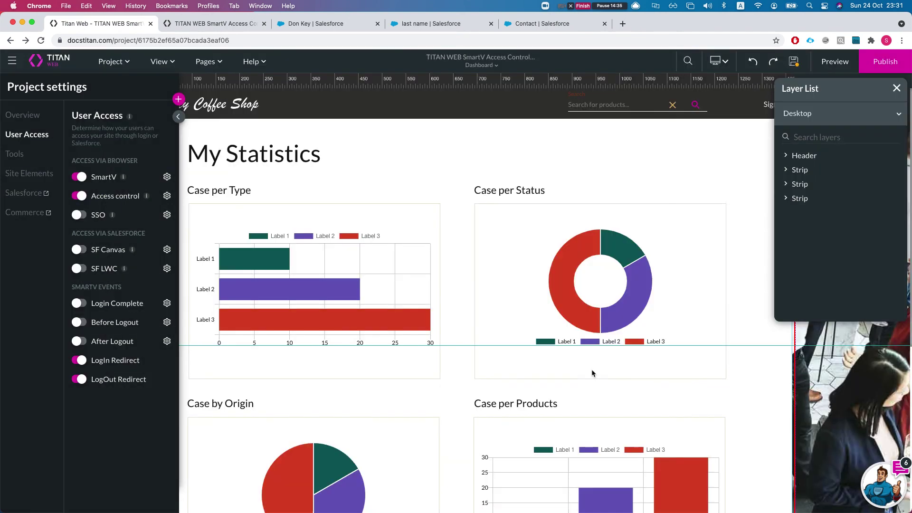
left_click(794, 62)
Revisit My Statistics on the live site to confirm it shows 'This page is forbidden'.
left_click(198, 25)
left_click(11, 67)
left_click(48, 117)
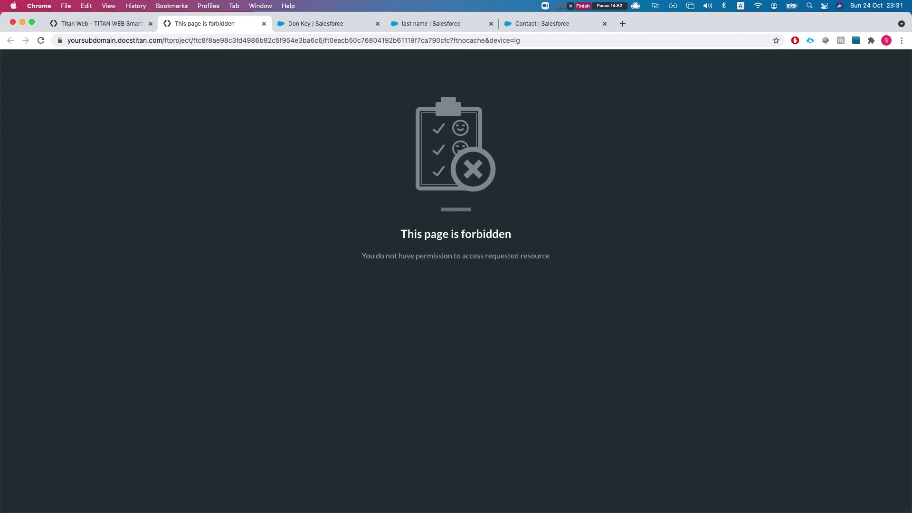
left_click(97, 29)
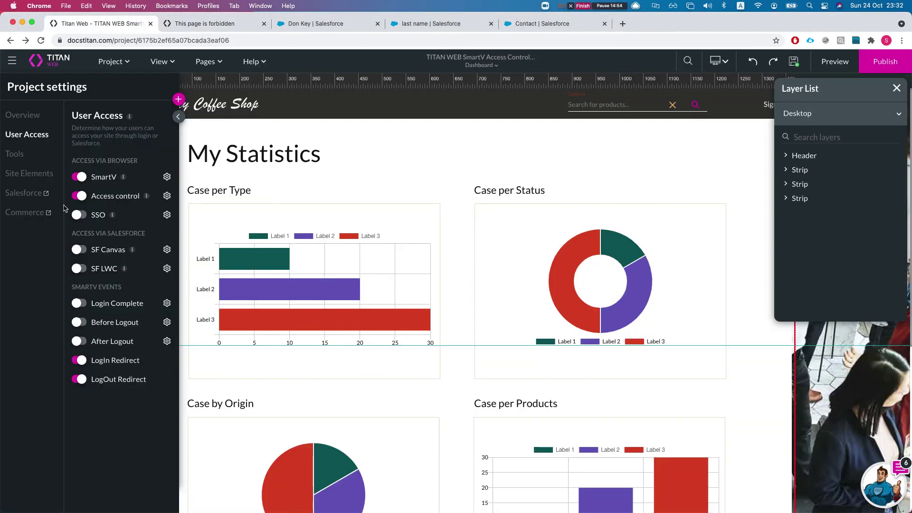
Set the Power Contact role's Dashboard Page Access back to Default in Access control.
left_click(167, 196)
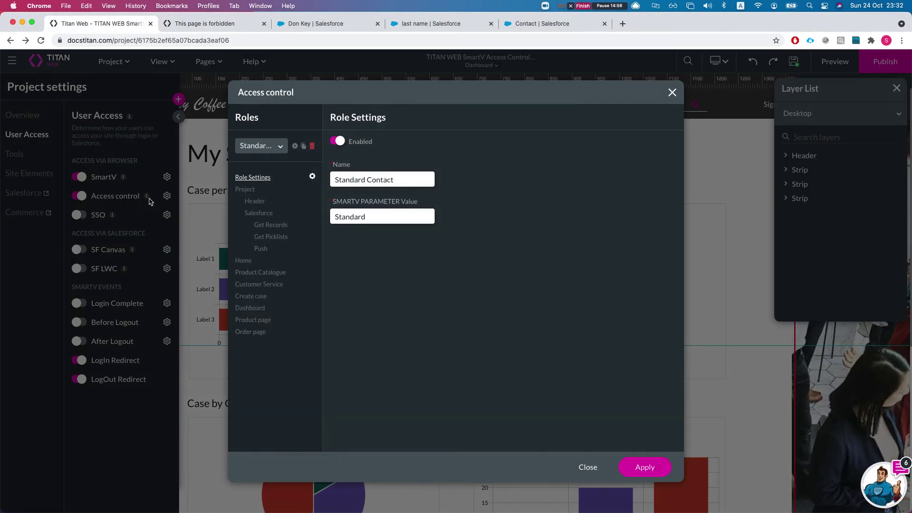
left_click(261, 146)
left_click(272, 210)
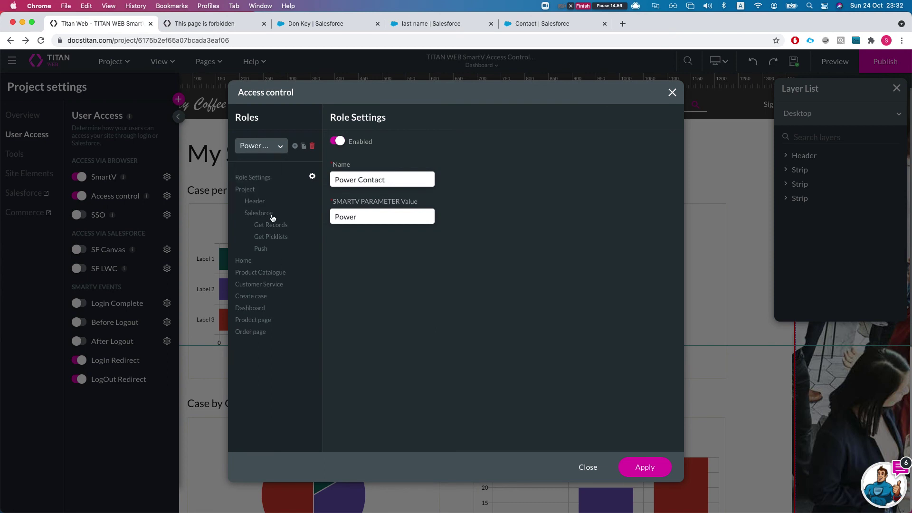
left_click(257, 310)
left_click(448, 152)
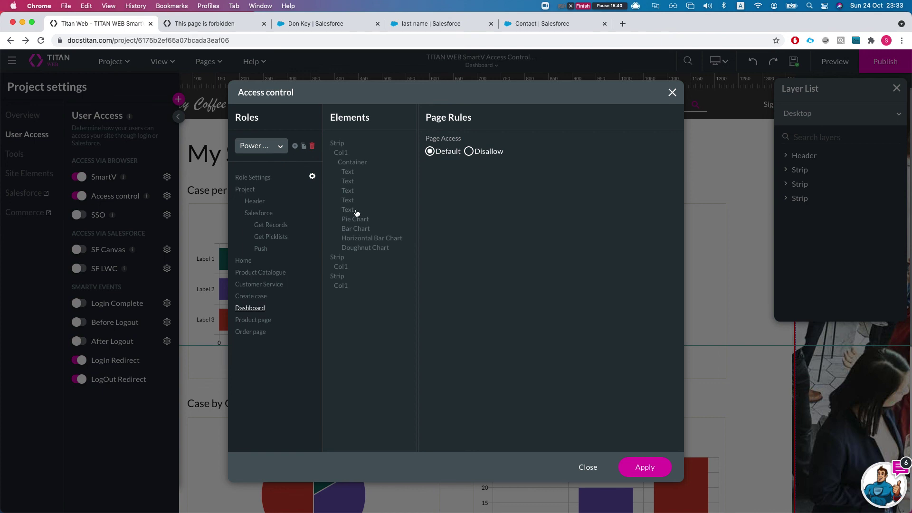
Inspect Power Contact's rules for Dashboard's Text and Container, Create case's Save, and Get Picklists.
left_click(351, 176)
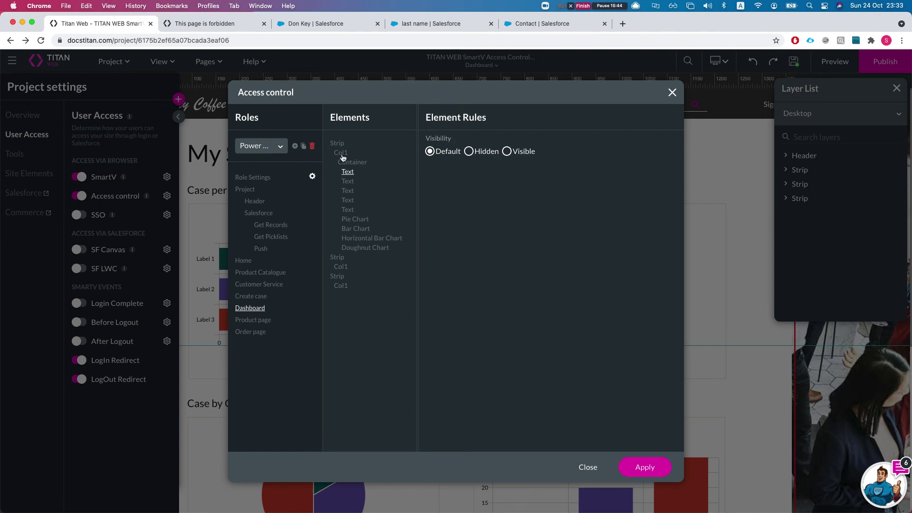
left_click(250, 309)
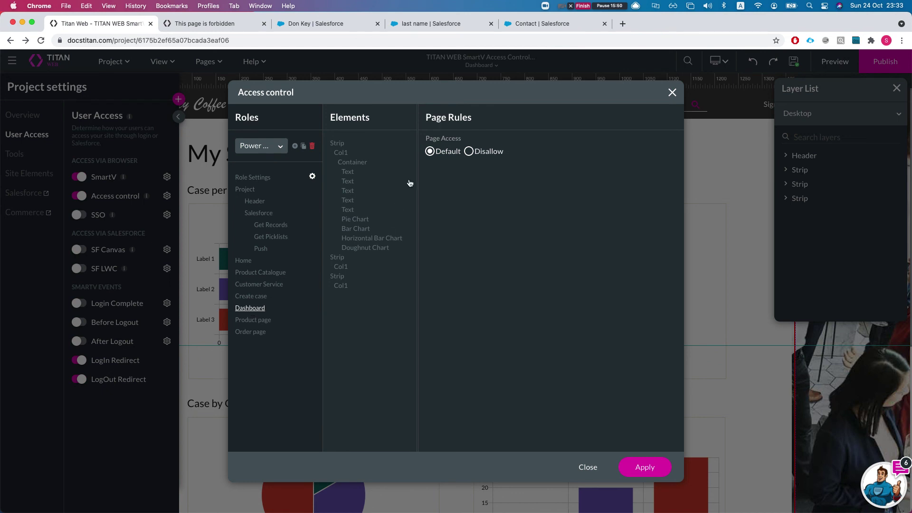
left_click(354, 165)
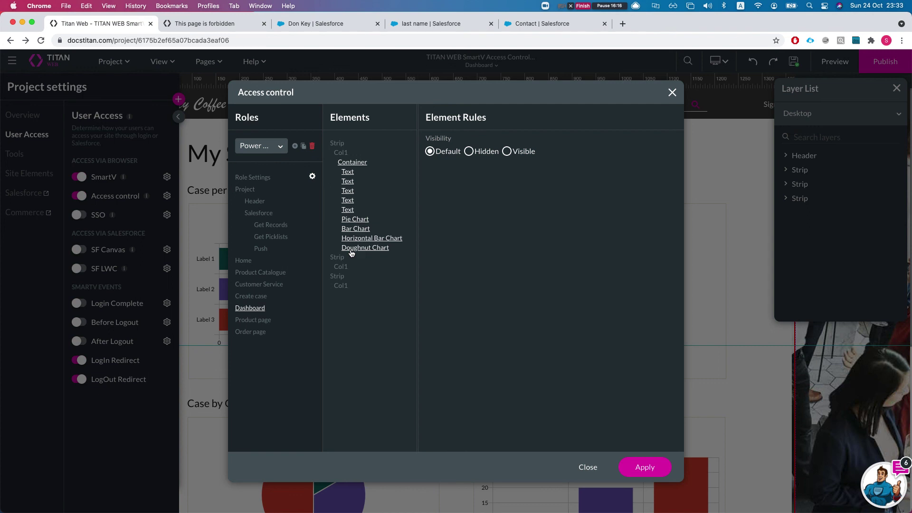
left_click(245, 294)
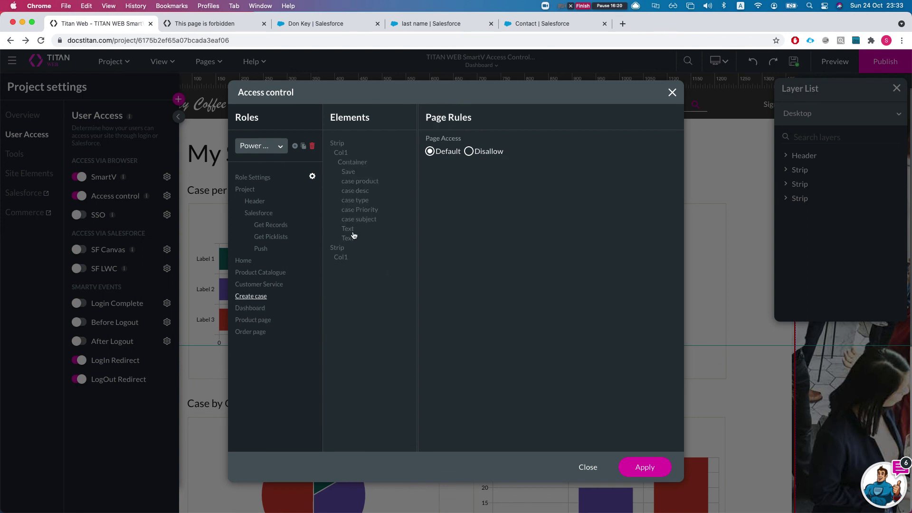
left_click(350, 176)
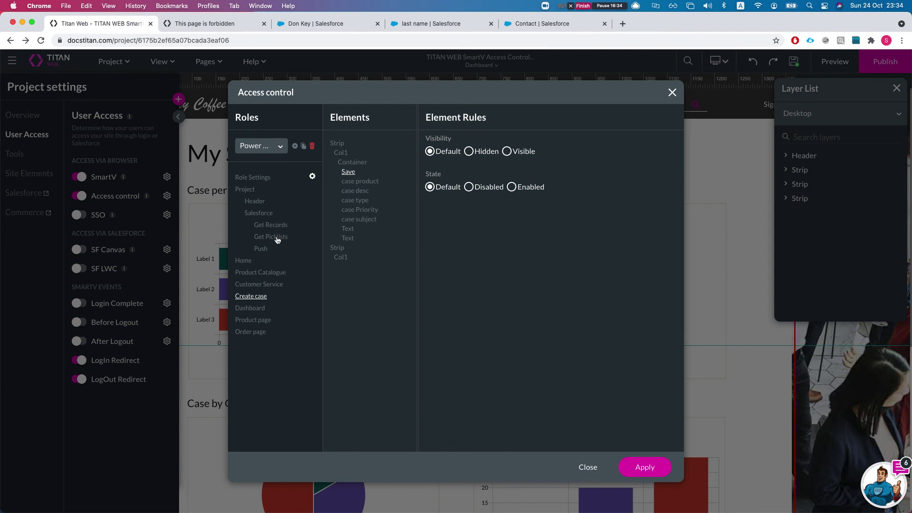
left_click(274, 240)
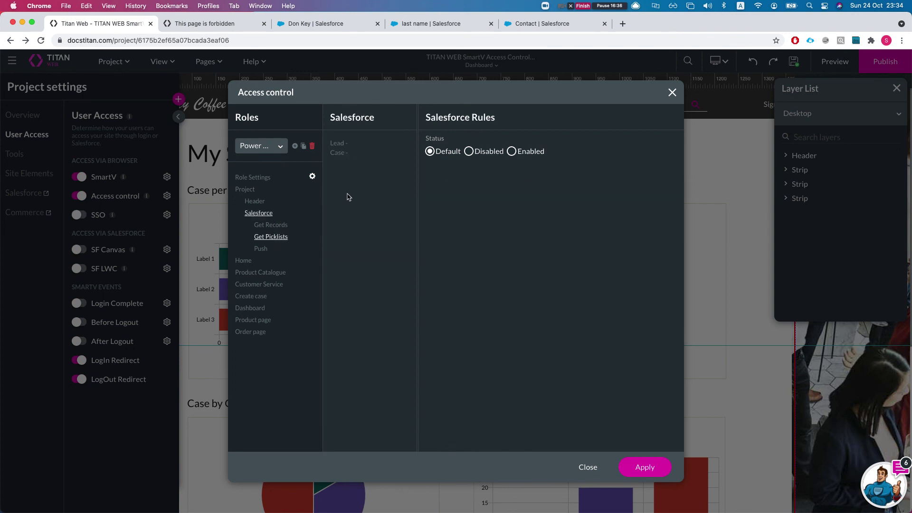